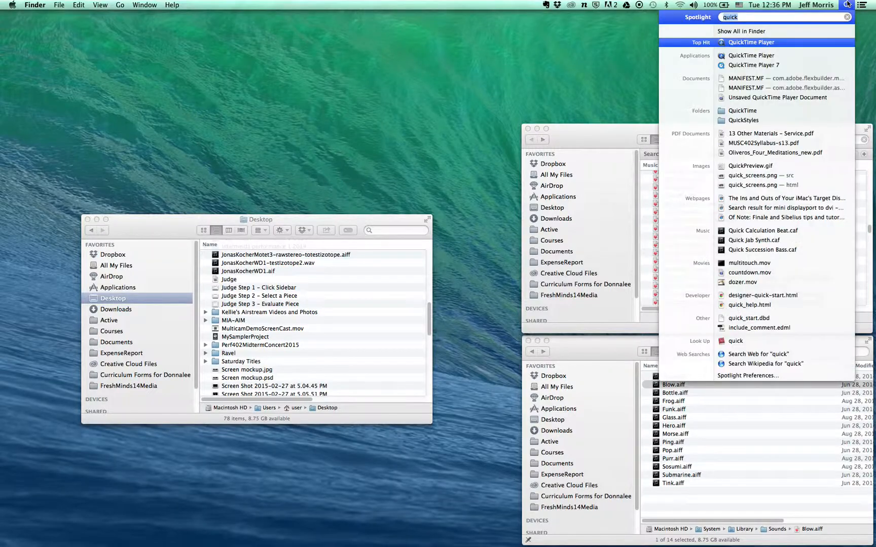
# Launch Logic Pro X from the Applications folder
pyautogui.write('logic')
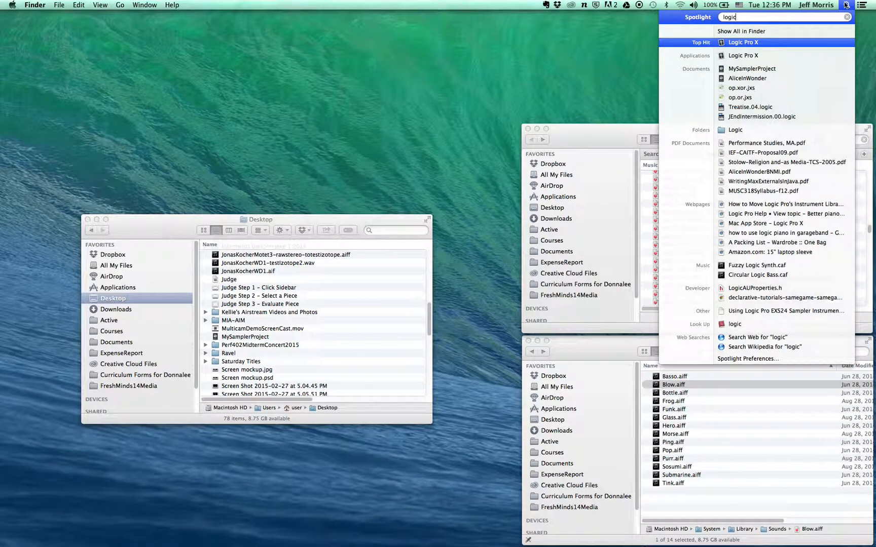
pyautogui.click(623, 54)
pyautogui.click(138, 231)
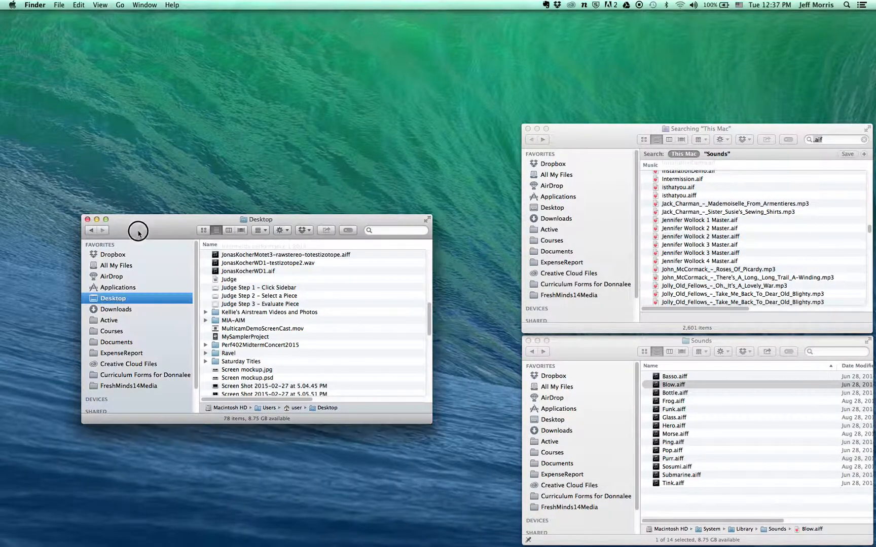
pyautogui.click(120, 5)
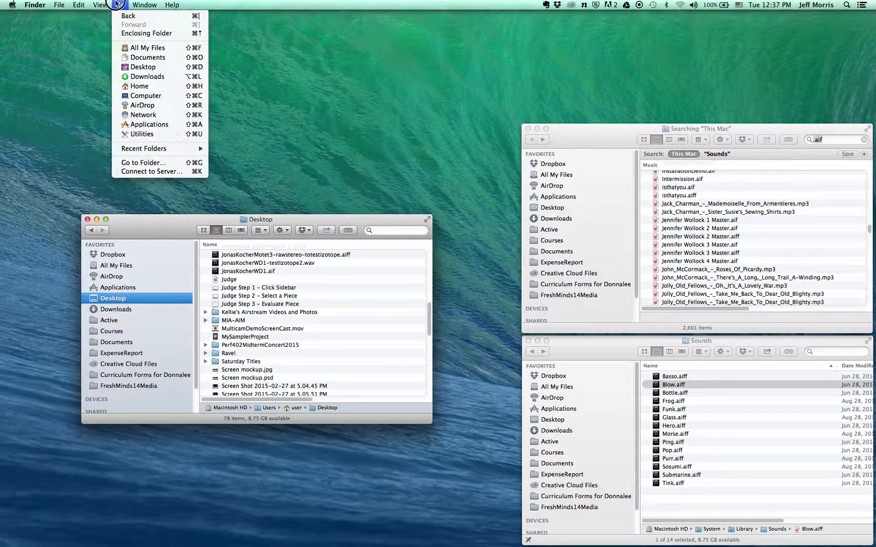
pyautogui.click(140, 130)
pyautogui.doubleClick(231, 296)
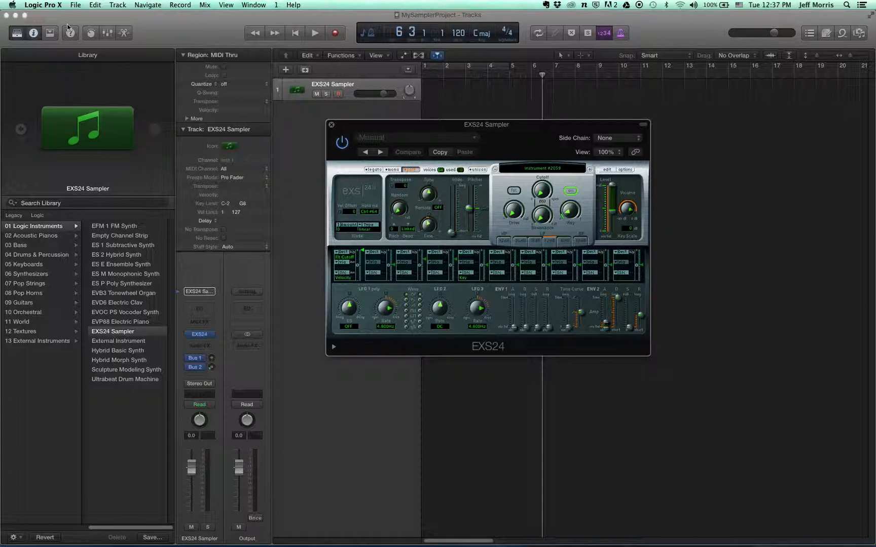
# Close the open MySamplerProject and start a new project from the Empty Project template
pyautogui.click(77, 5)
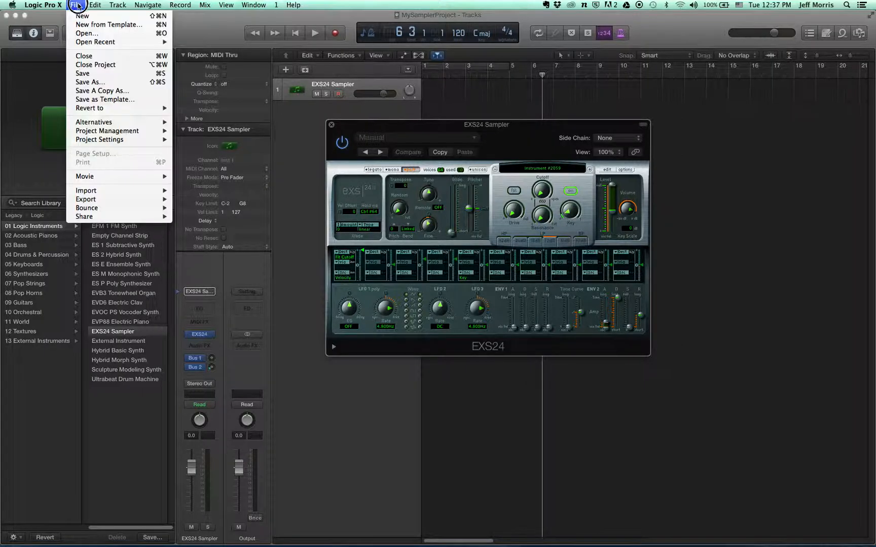
pyautogui.click(112, 65)
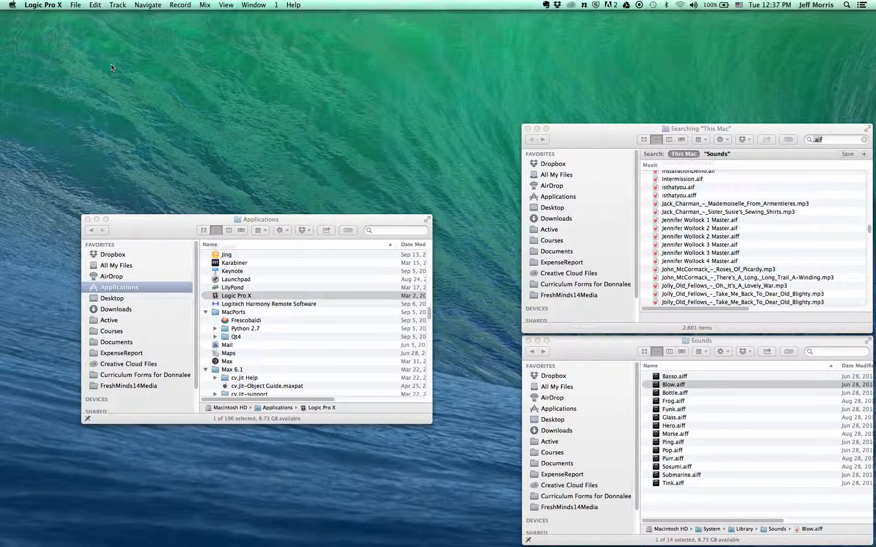
pyautogui.click(76, 5)
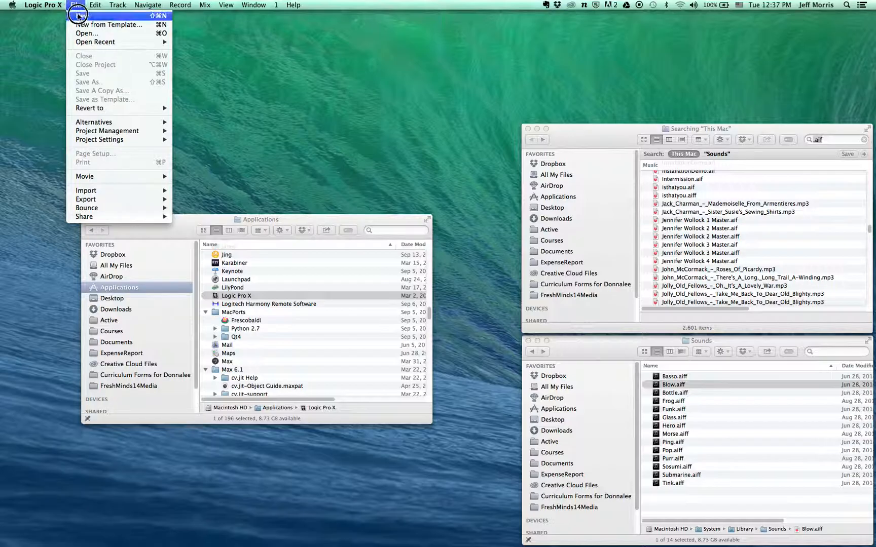
pyautogui.click(81, 16)
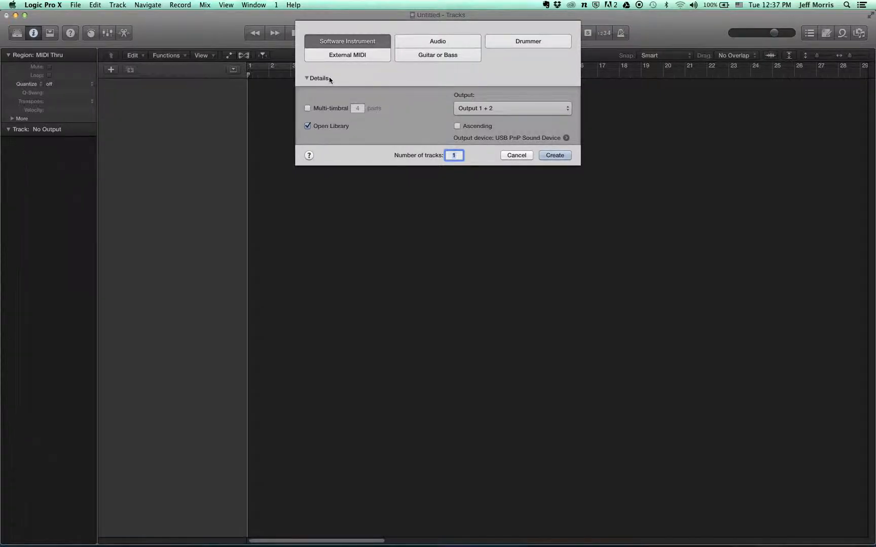
pyautogui.press('Escape')
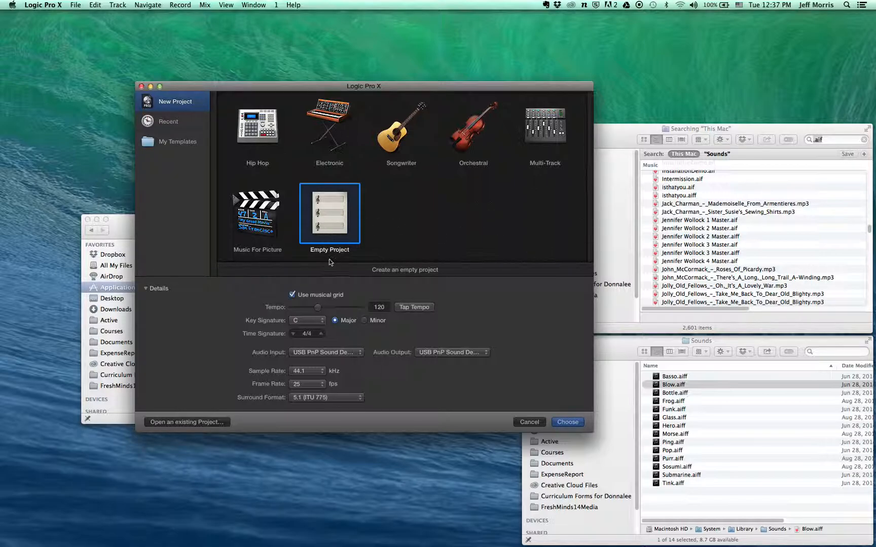
pyautogui.doubleClick(330, 211)
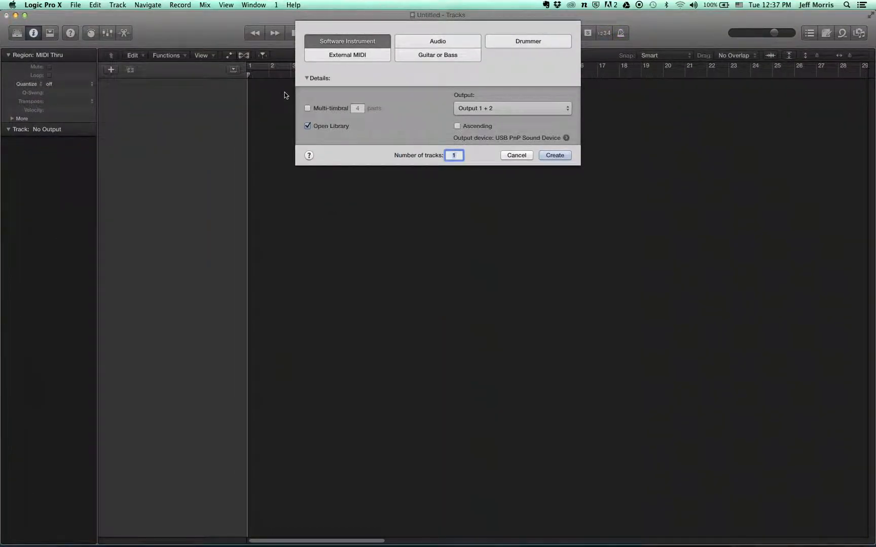
# Create one Software Instrument track with the library open and move the playhead to bar 5, beat 4
pyautogui.click(423, 56)
pyautogui.click(512, 43)
pyautogui.click(465, 44)
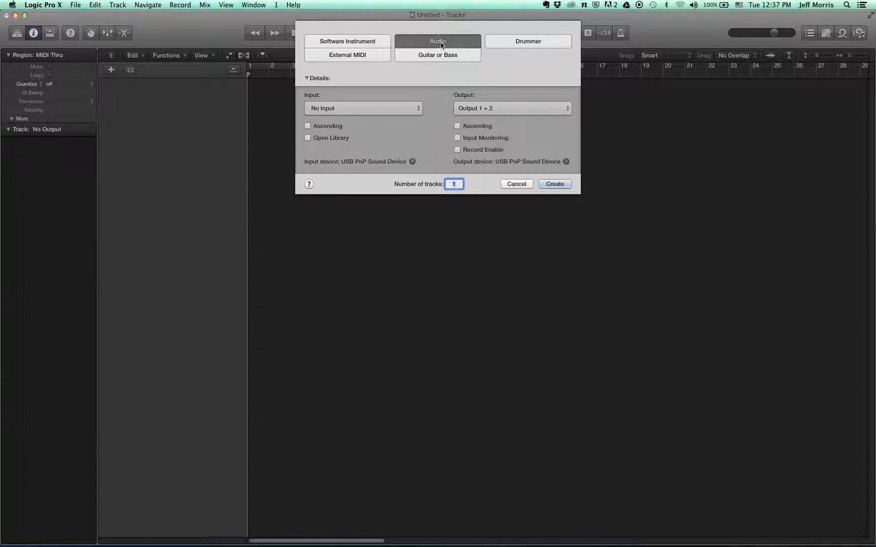
pyautogui.click(369, 46)
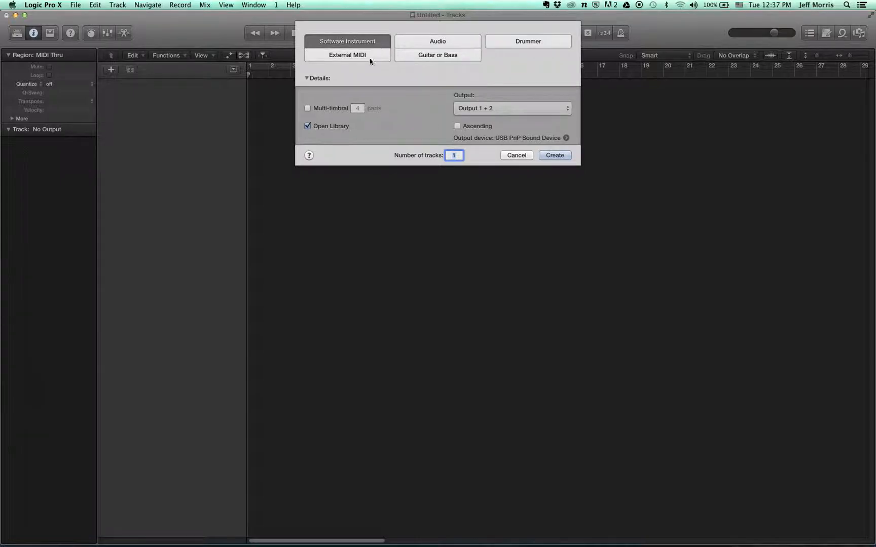
pyautogui.click(553, 155)
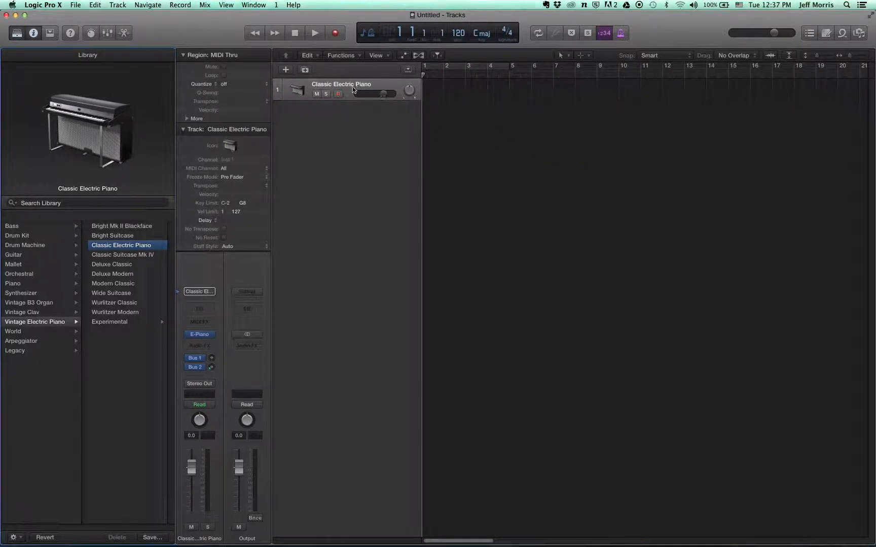
pyautogui.moveTo(426, 76); pyautogui.dragTo(525, 75)
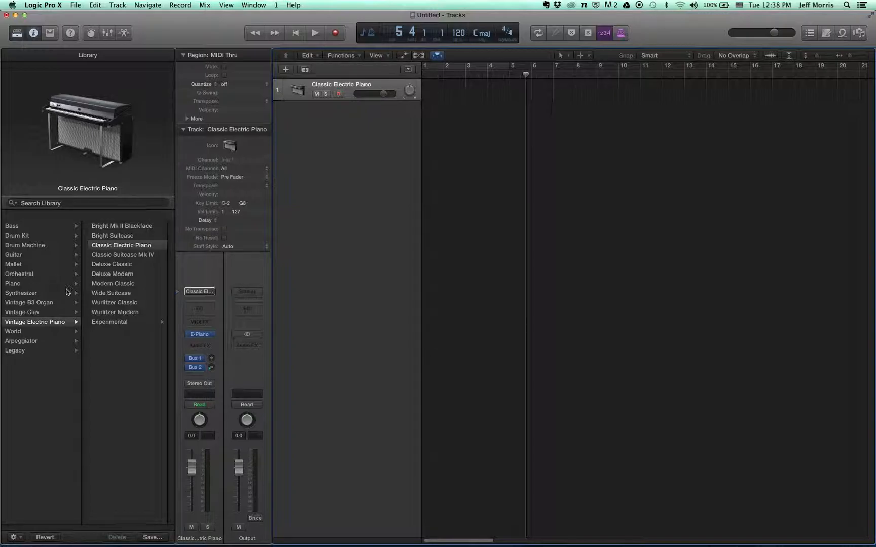
# Search the sound library for "sampler" and load EXS24 Sampler on the track
pyautogui.click(118, 204)
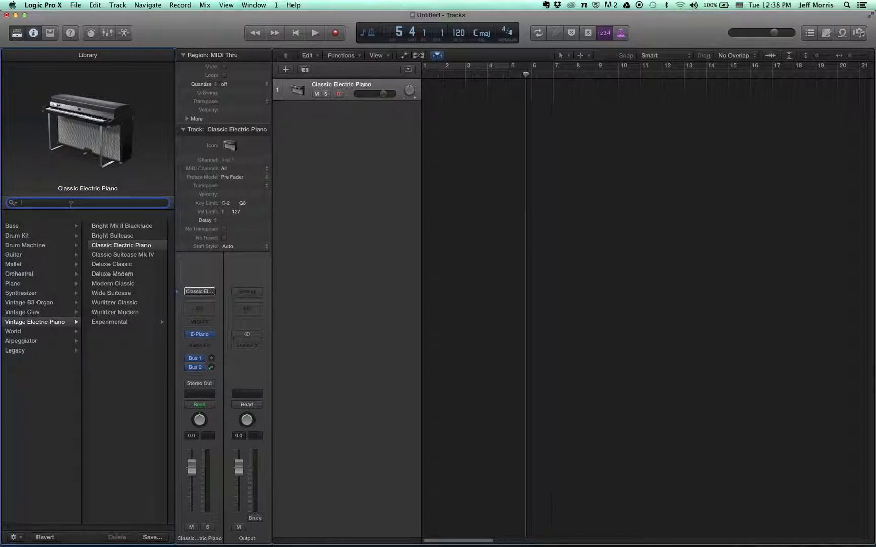
pyautogui.write('sampler')
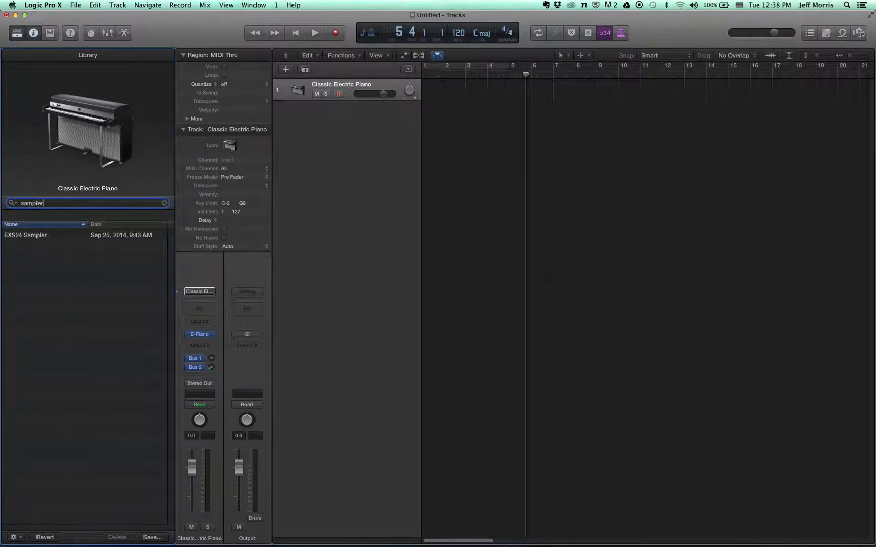
pyautogui.click(40, 237)
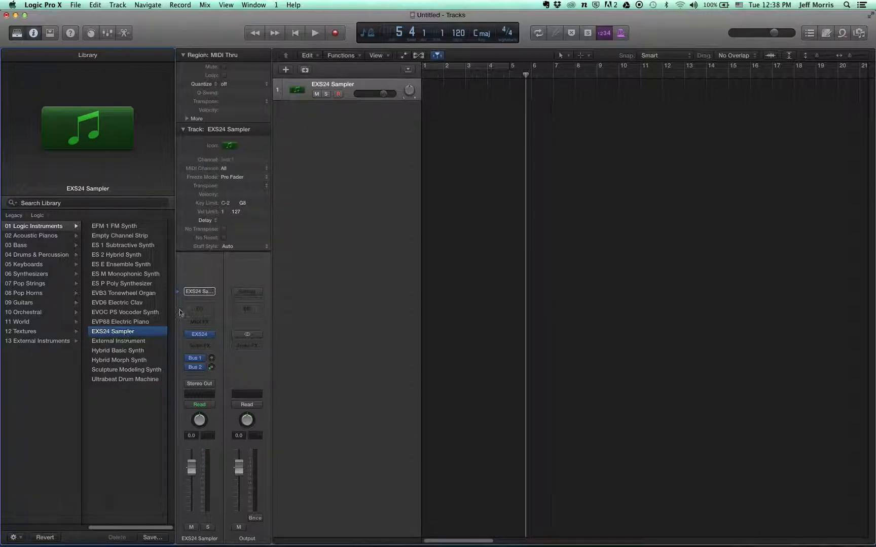
pyautogui.click(341, 85)
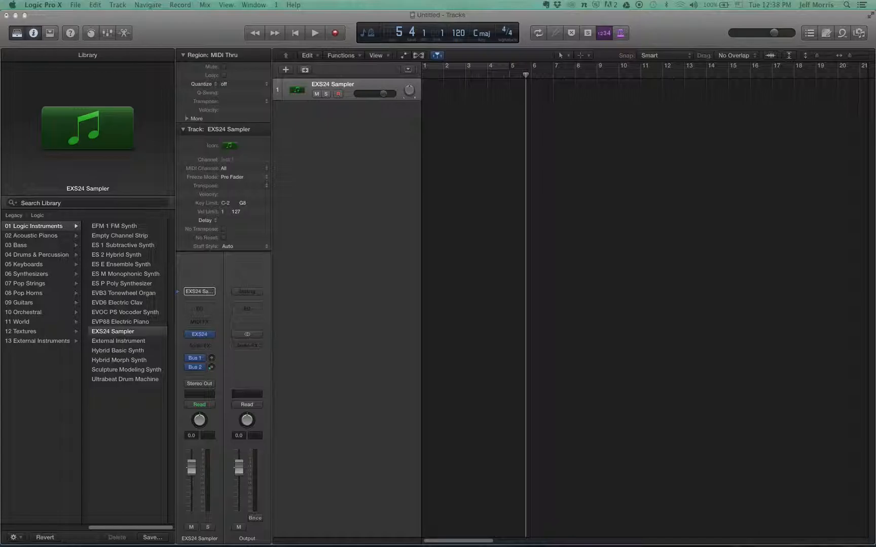
# Open the track's EXS24 plug-in and its instrument editor, moving the editor window so the whole keyboard is in view
pyautogui.click(199, 335)
pyautogui.moveTo(512, 170); pyautogui.dragTo(689, 157)
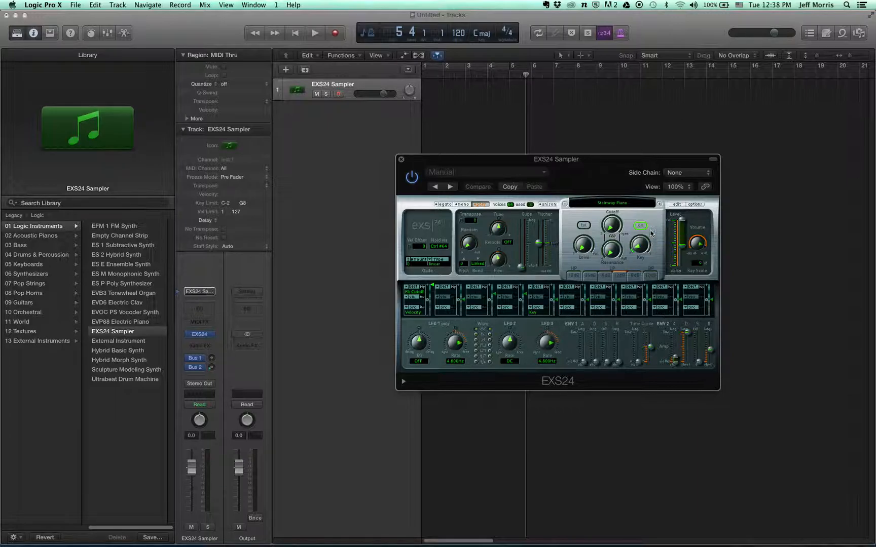
pyautogui.click(677, 205)
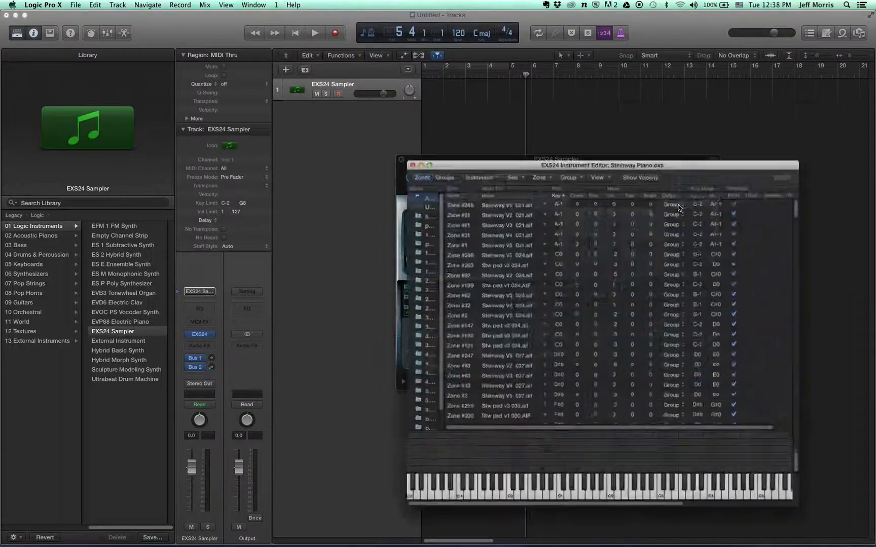
pyautogui.moveTo(634, 152); pyautogui.dragTo(534, 117)
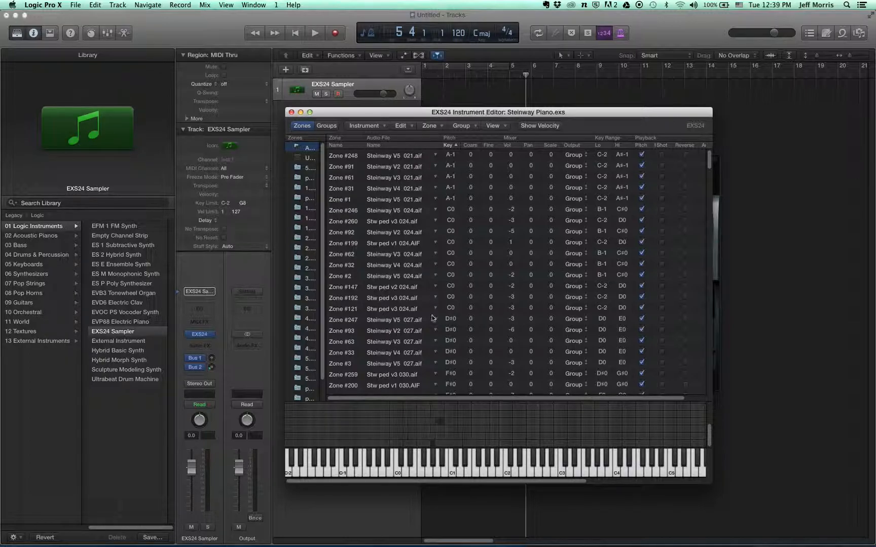
# Play several low and middle notes on the editor's keyboard to audition the Steinway Piano zones
pyautogui.click(507, 472)
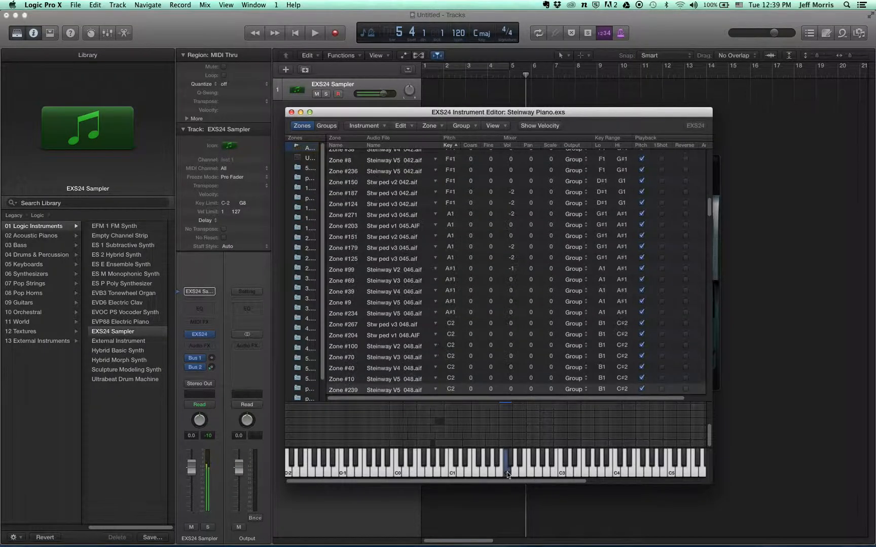
pyautogui.click(462, 469)
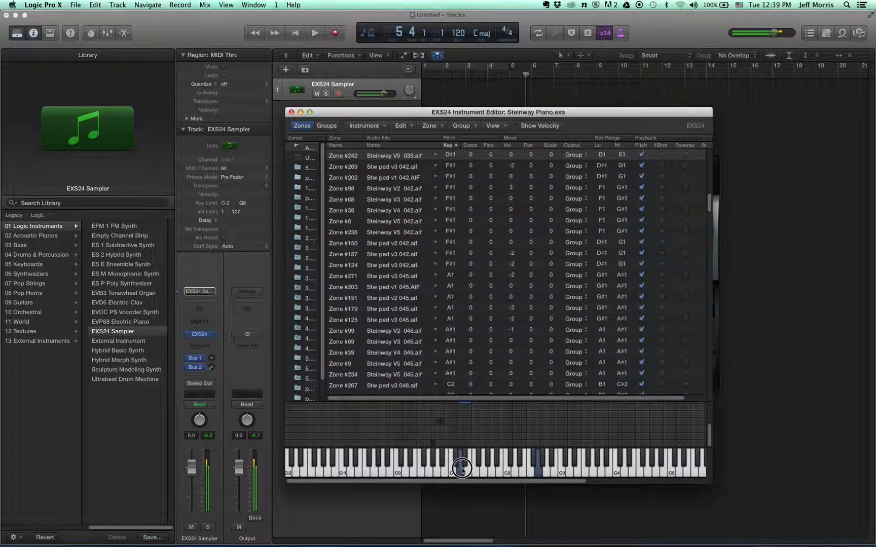
pyautogui.click(343, 465)
pyautogui.click(413, 469)
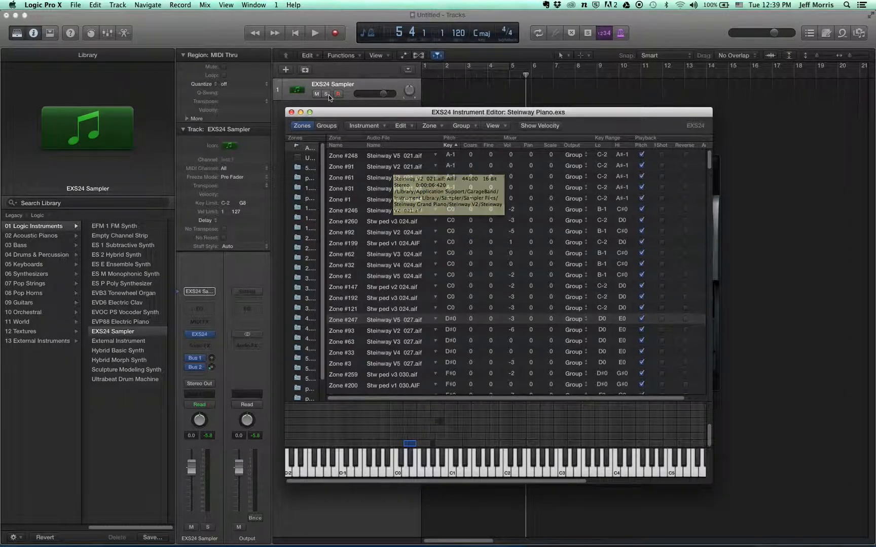
# Create a new empty sampler instrument, and switch to Finder with the Applications window closed and the Sounds folder in front
pyautogui.click(377, 127)
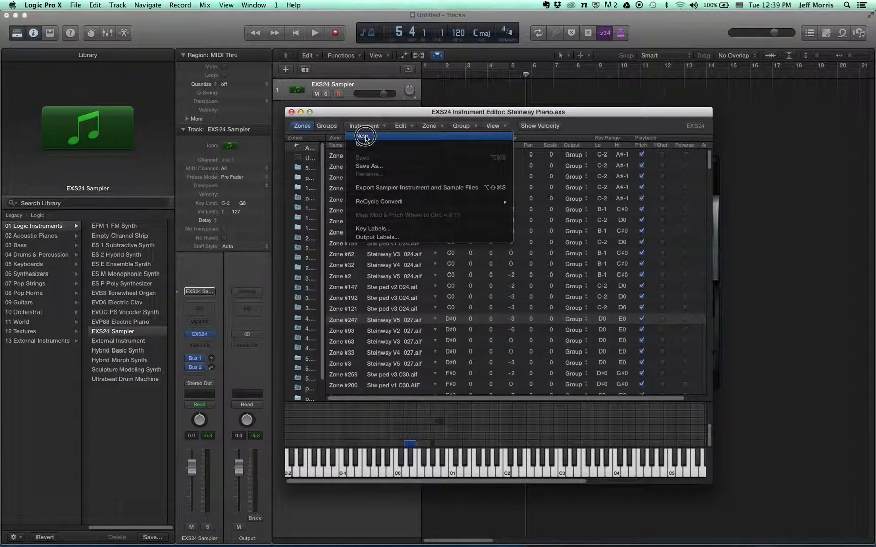
pyautogui.click(365, 137)
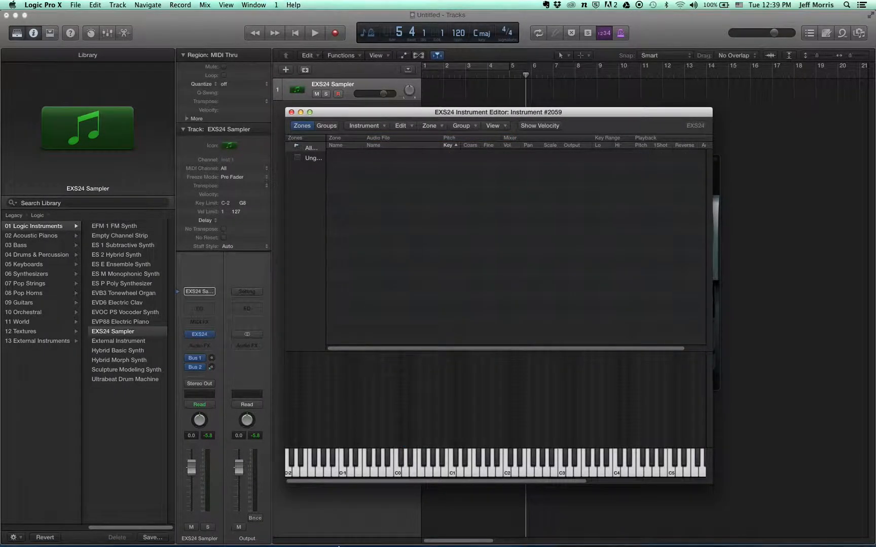
pyautogui.moveTo(171, 545)
pyautogui.click(160, 527)
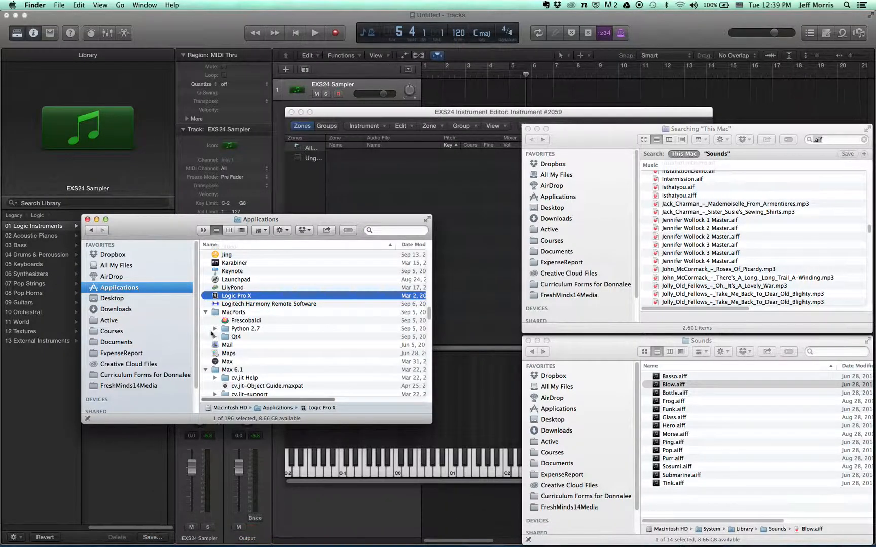
pyautogui.click(87, 220)
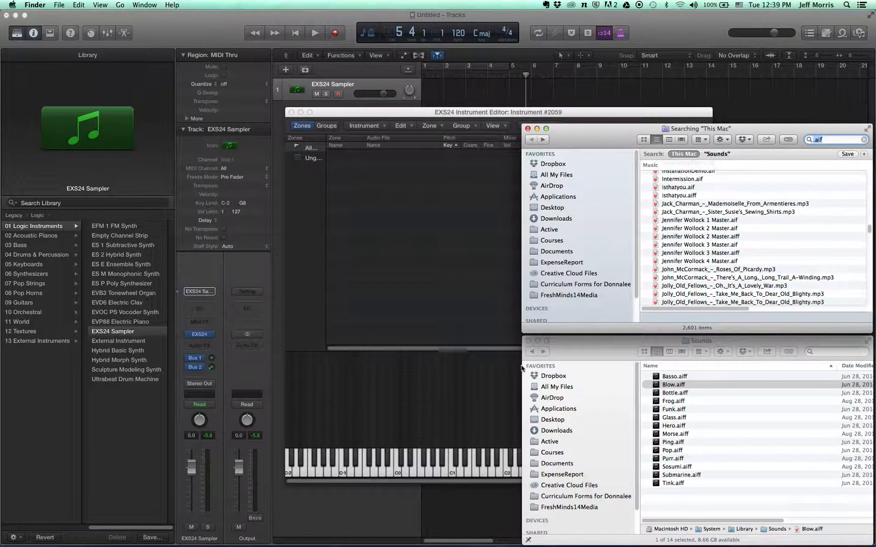
pyautogui.click(624, 355)
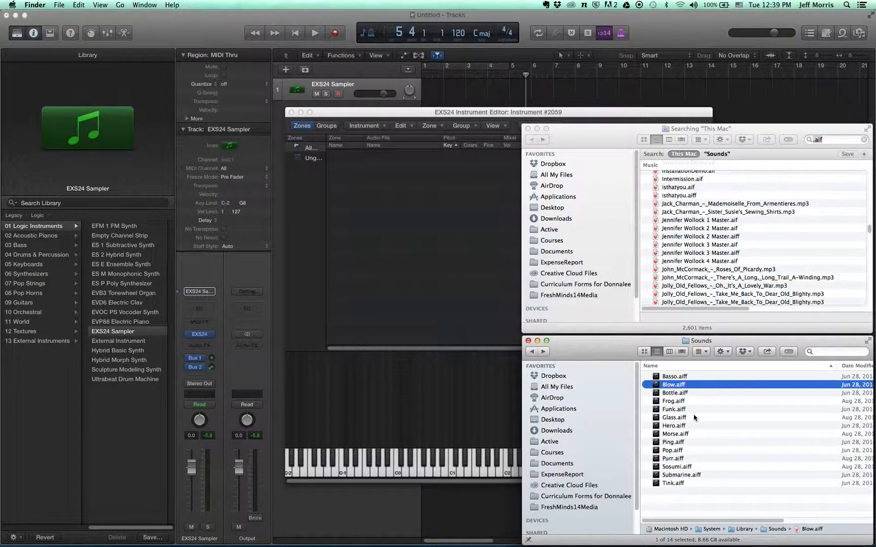
# Preview the Basso.aiff and Blow.aiff sound files in the Sounds folder
pyautogui.click(691, 377)
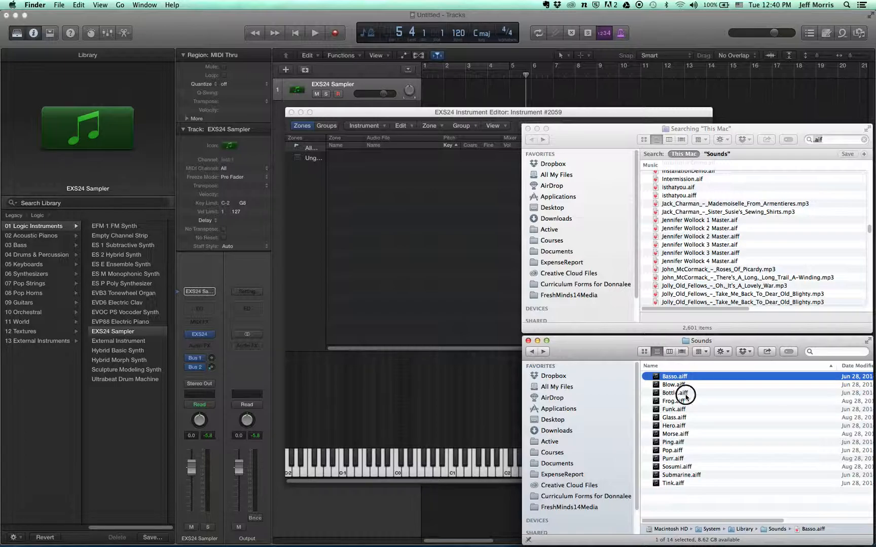
pyautogui.click(685, 393)
pyautogui.click(672, 377)
pyautogui.press('space')
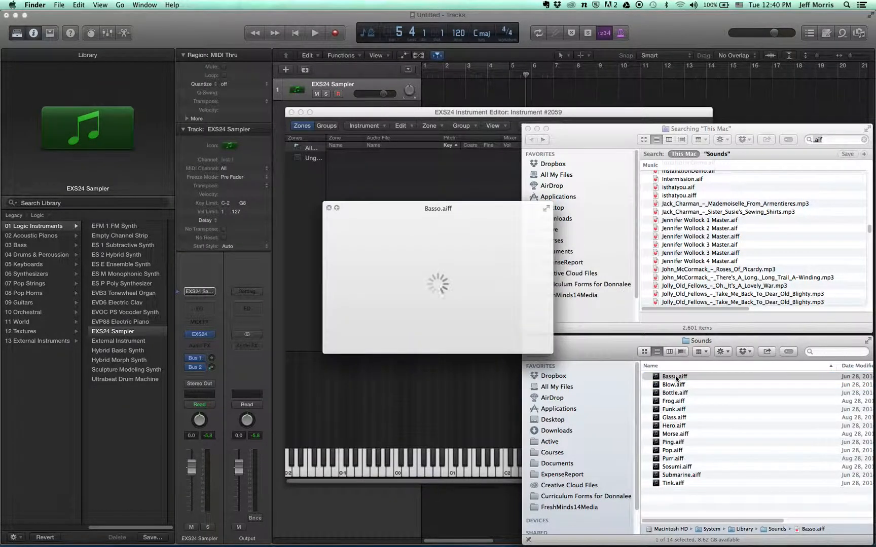
pyautogui.press('space')
pyautogui.click(674, 385)
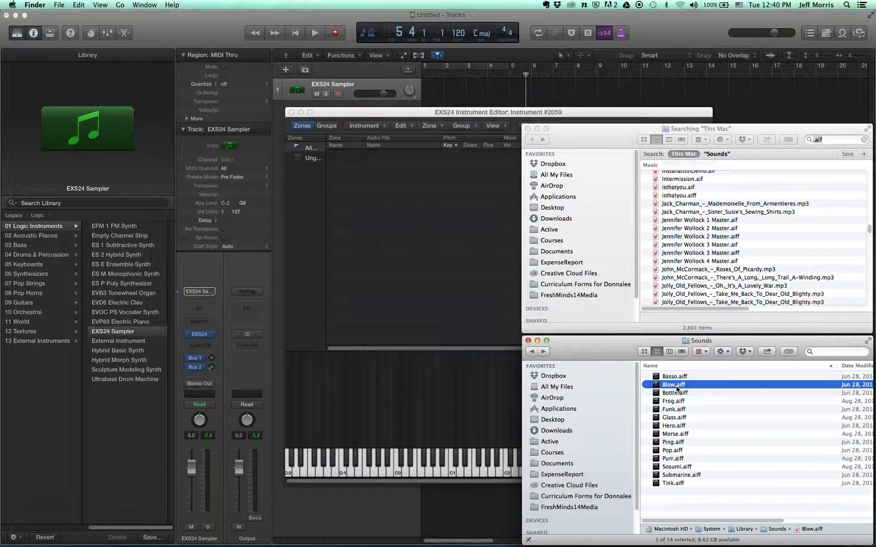
pyautogui.press('space')
# Add Basso.aiff from the Sounds folder to the new instrument as a zone and audition it on the C3 key
pyautogui.click(670, 378)
pyautogui.moveTo(671, 377); pyautogui.dragTo(358, 202)
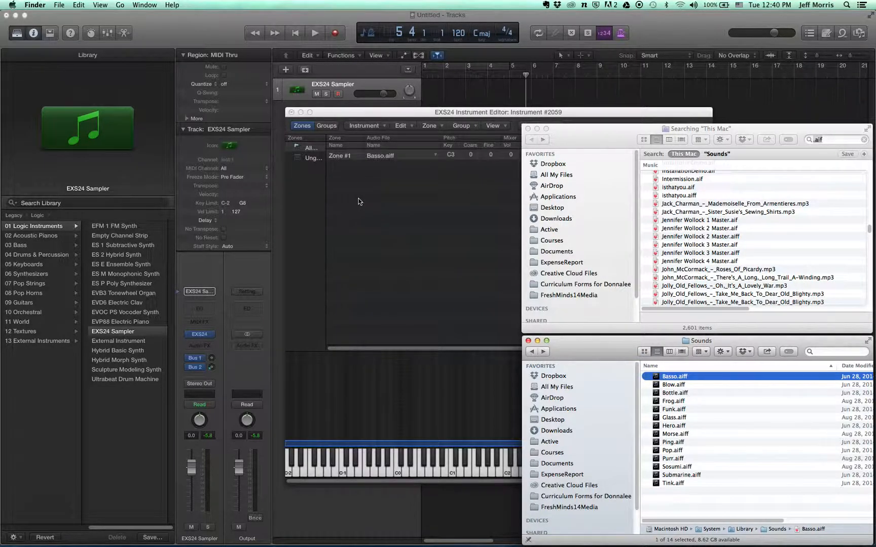
pyautogui.click(358, 201)
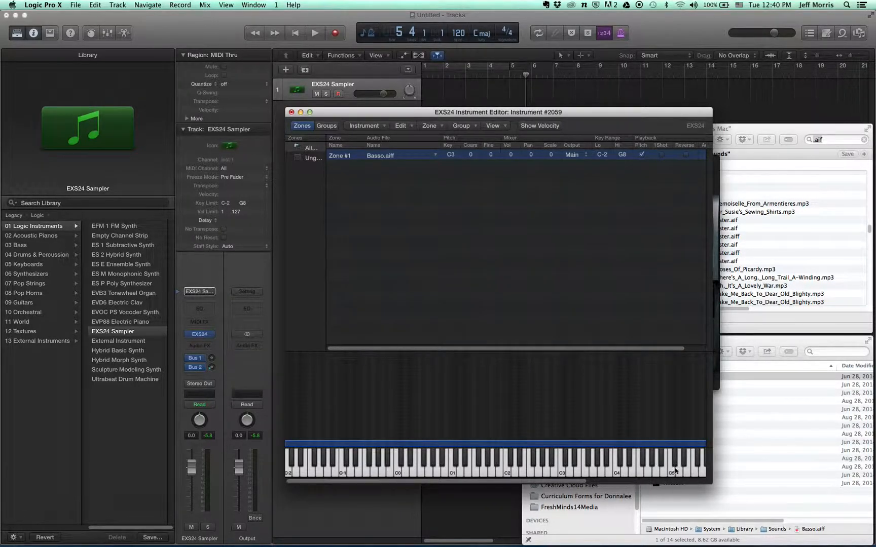
pyautogui.click(562, 474)
pyautogui.click(562, 473)
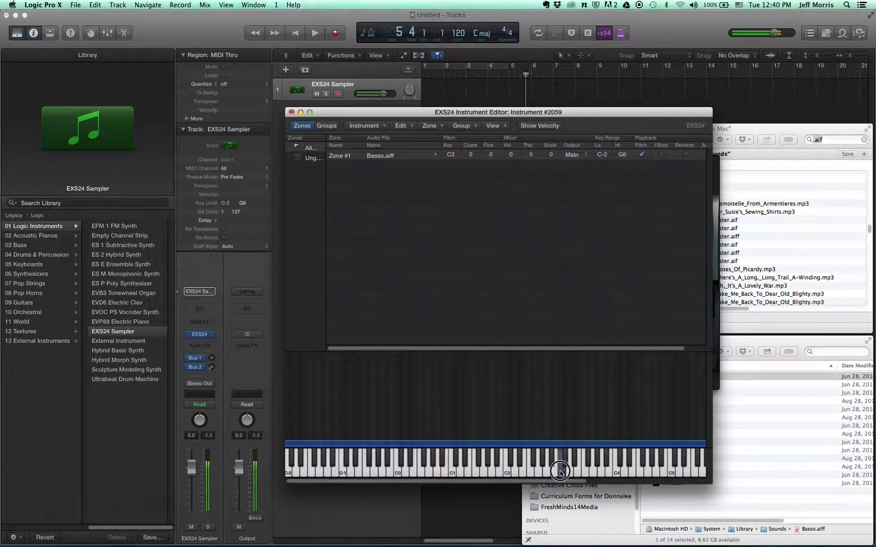
# Play keys from low to high on the editor's keyboard to audition the Basso.aiff zone across its range
pyautogui.click(556, 472)
pyautogui.click(547, 473)
pyautogui.click(525, 471)
pyautogui.click(450, 470)
pyautogui.click(610, 467)
pyautogui.click(682, 467)
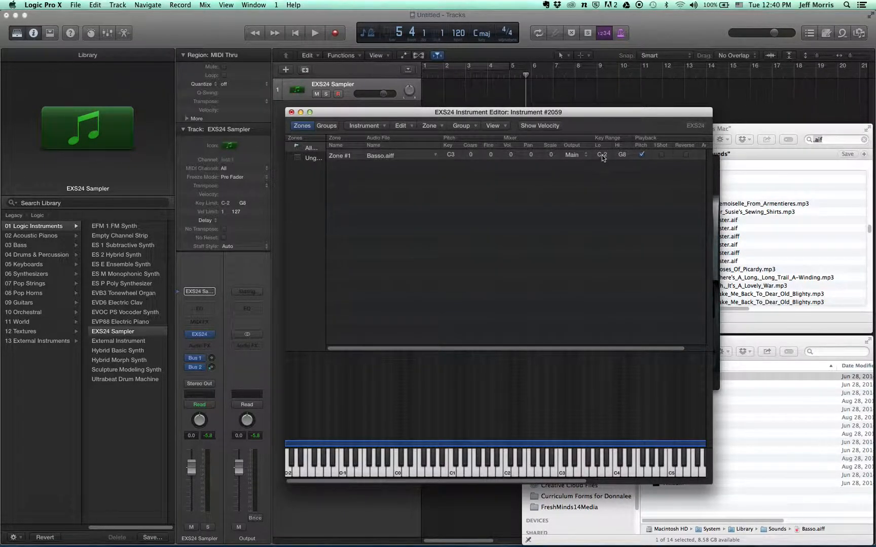
# Limit the Basso.aiff zone's key range to C3 only and audition that key
pyautogui.moveTo(603, 158); pyautogui.dragTo(625, 191)
pyautogui.click(563, 474)
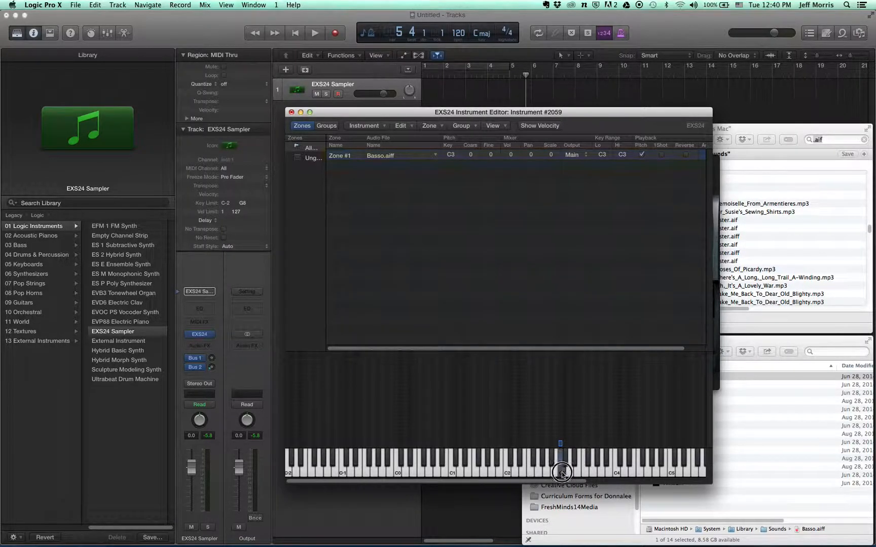
# Add Blow.aiff from the Sounds folder in Finder to the instrument as a second zone
pyautogui.click(734, 342)
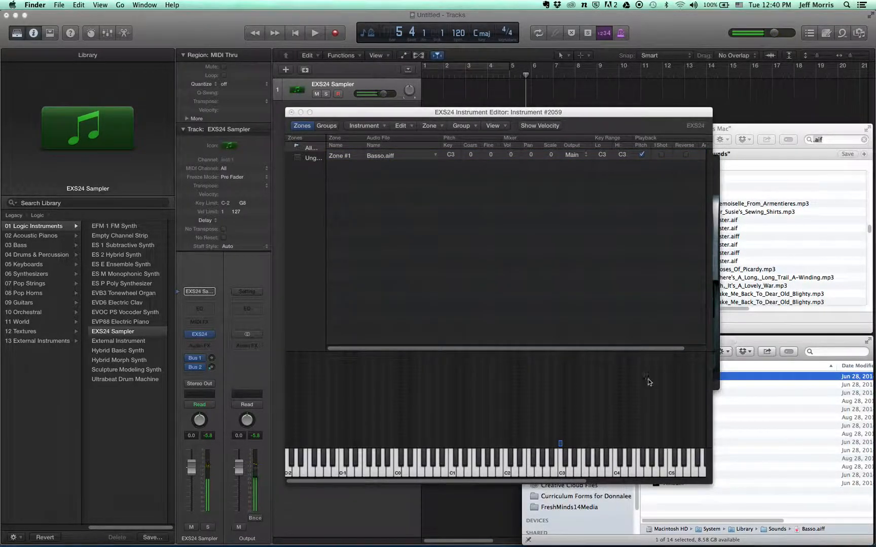
pyautogui.moveTo(736, 343); pyautogui.dragTo(734, 342)
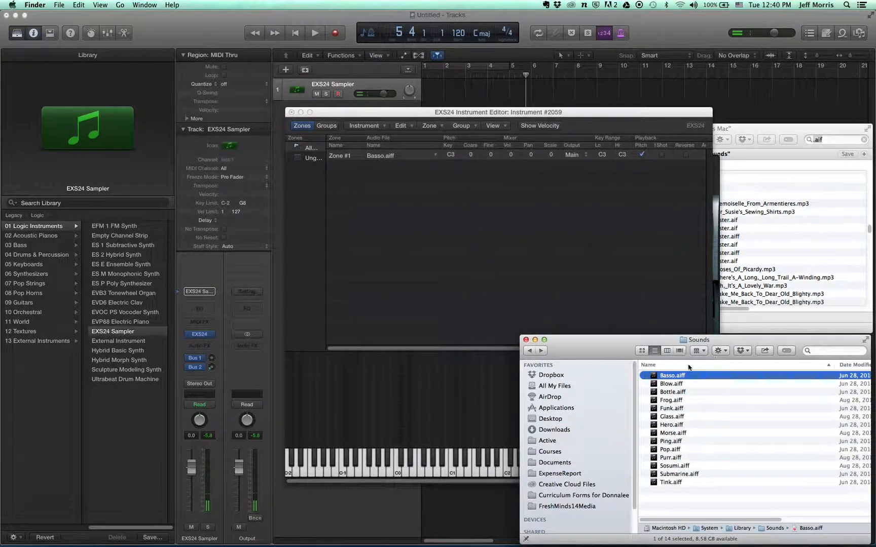
pyautogui.moveTo(664, 384); pyautogui.dragTo(570, 269)
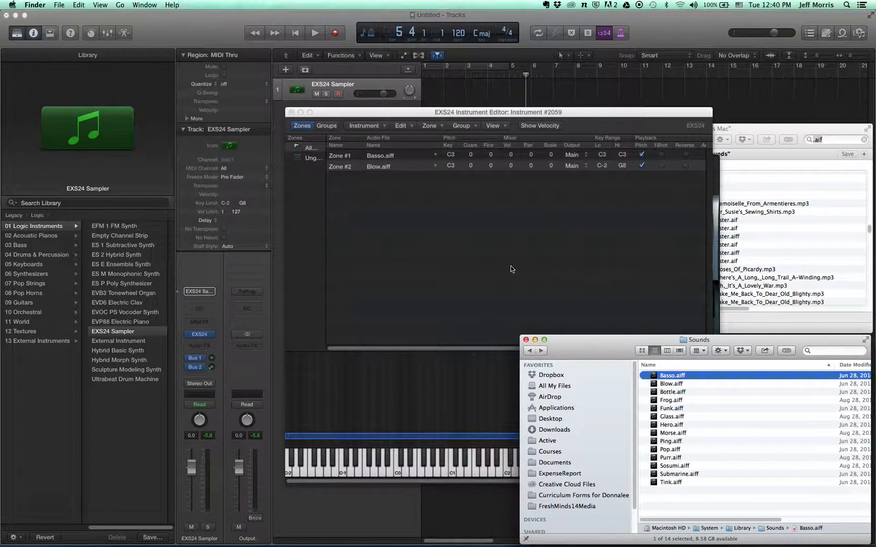
pyautogui.click(510, 269)
# Narrow the Blow.aiff zone's key range to C#3 only and audition it alongside the C3 key
pyautogui.moveTo(603, 167); pyautogui.dragTo(619, 178)
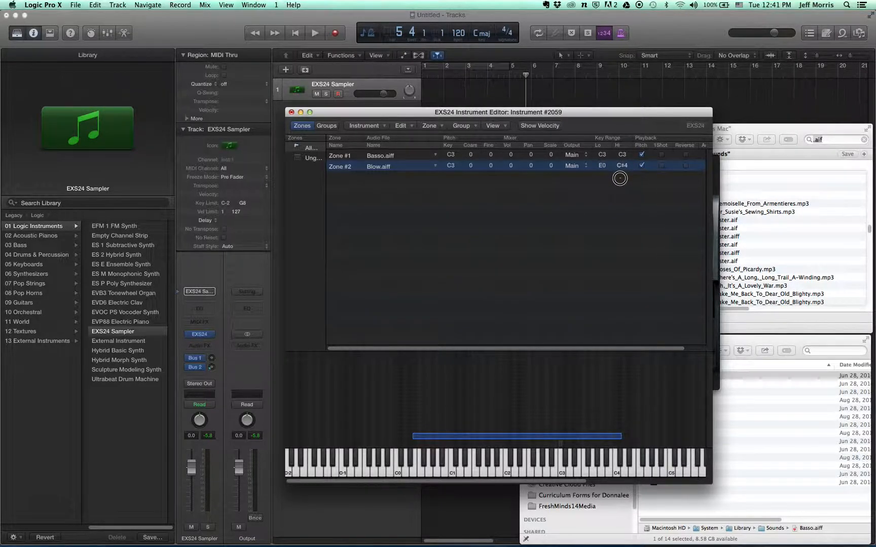
pyautogui.moveTo(620, 437); pyautogui.dragTo(566, 443)
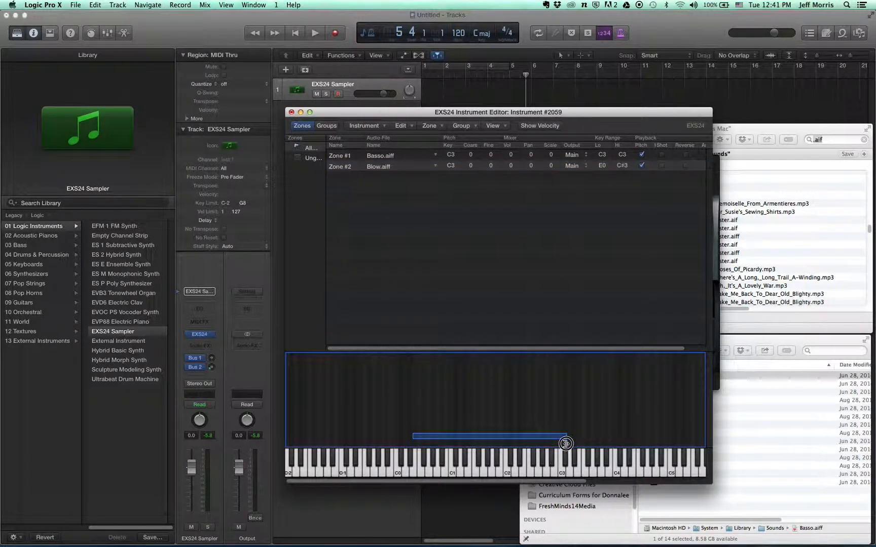
pyautogui.moveTo(414, 437); pyautogui.dragTo(565, 442)
pyautogui.click(564, 460)
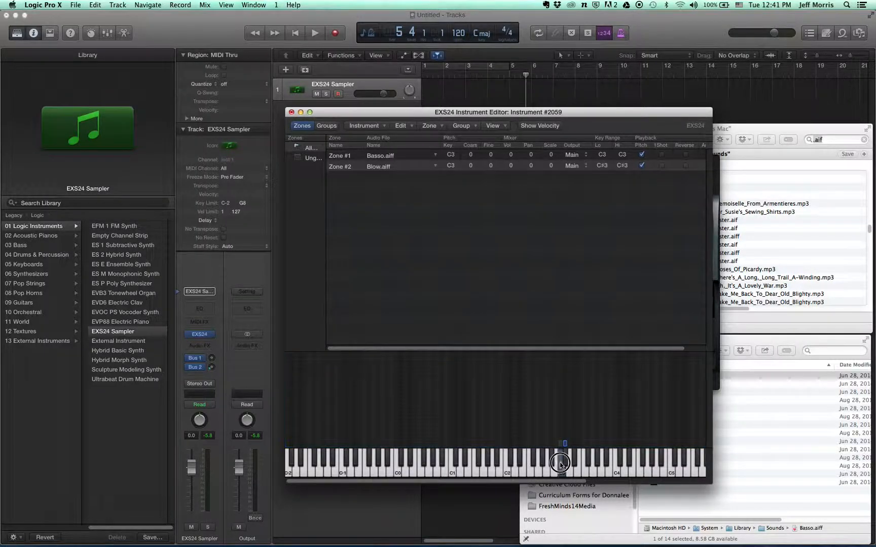
pyautogui.click(561, 469)
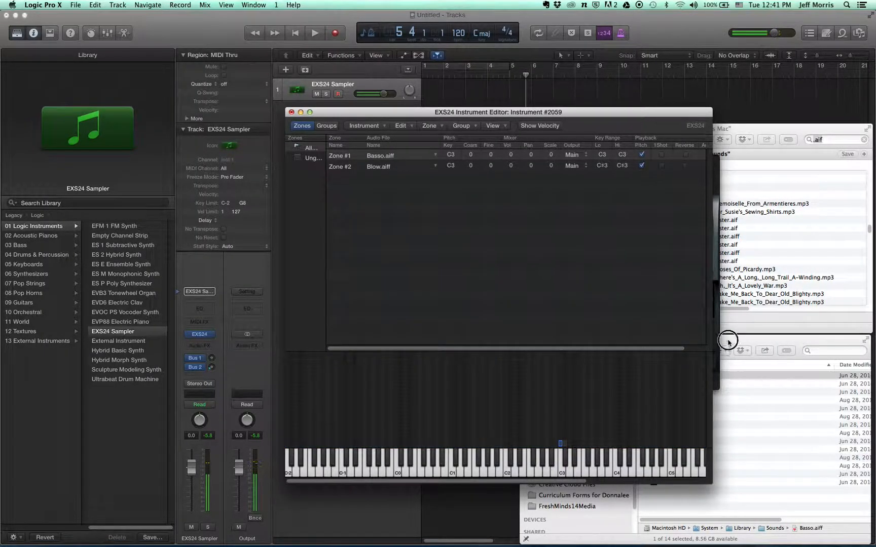
# Add Bottle.aiff from the Sounds folder as a third zone and limit its key range to D3
pyautogui.click(712, 425)
pyautogui.moveTo(654, 393); pyautogui.dragTo(598, 291)
pyautogui.click(449, 284)
pyautogui.moveTo(602, 178); pyautogui.dragTo(623, 211)
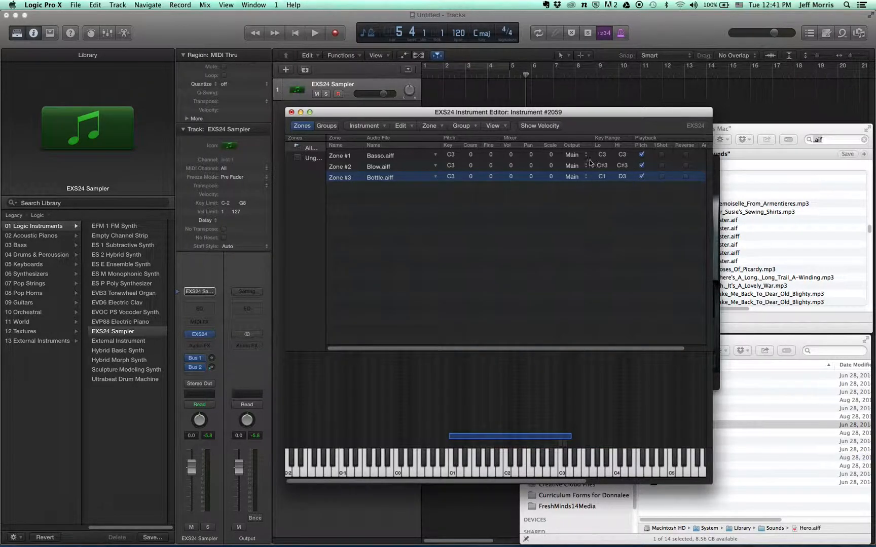
pyautogui.moveTo(594, 179); pyautogui.dragTo(600, 155)
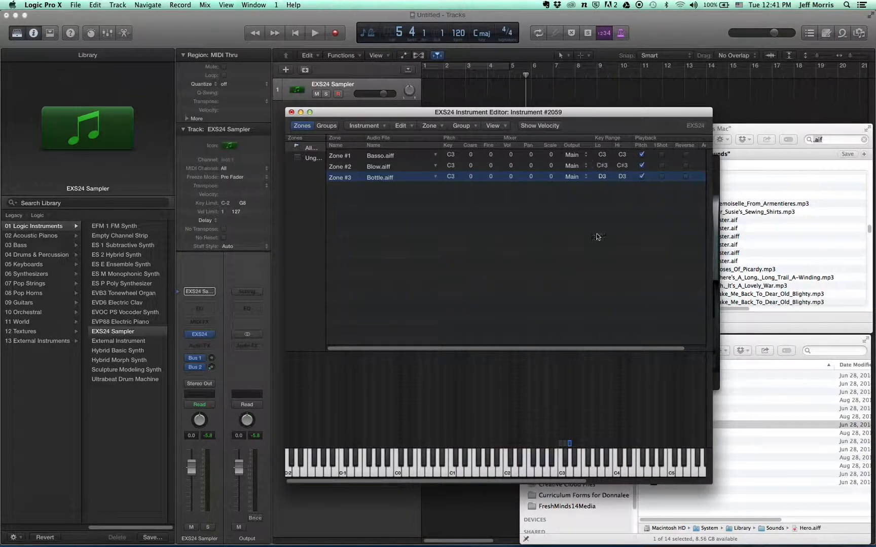
# Play the keys around C3 to audition the adjacent single-key zones
pyautogui.click(561, 468)
pyautogui.click(565, 462)
pyautogui.click(563, 473)
pyautogui.click(564, 473)
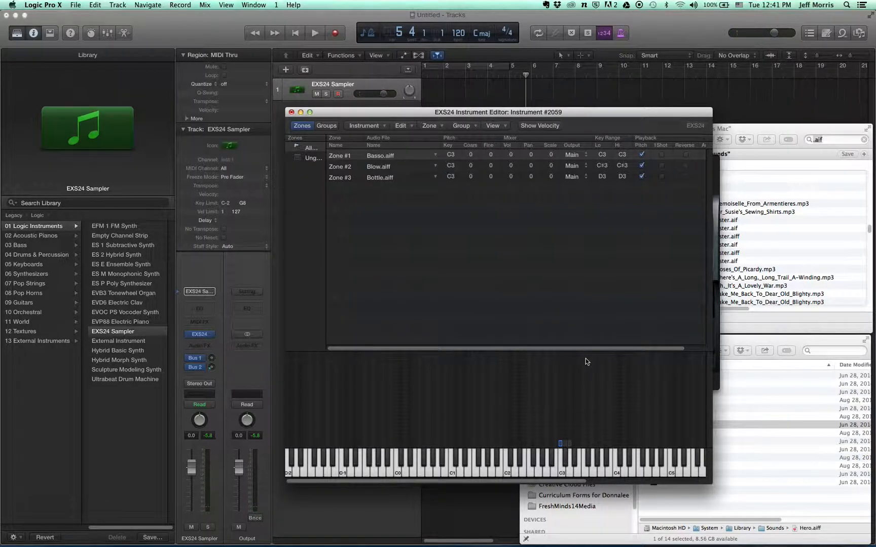
# Extend the Basso.aiff zone's lower limit down to C2 and audition keys within that range
pyautogui.moveTo(559, 444); pyautogui.dragTo(505, 444)
pyautogui.click(513, 463)
pyautogui.click(530, 462)
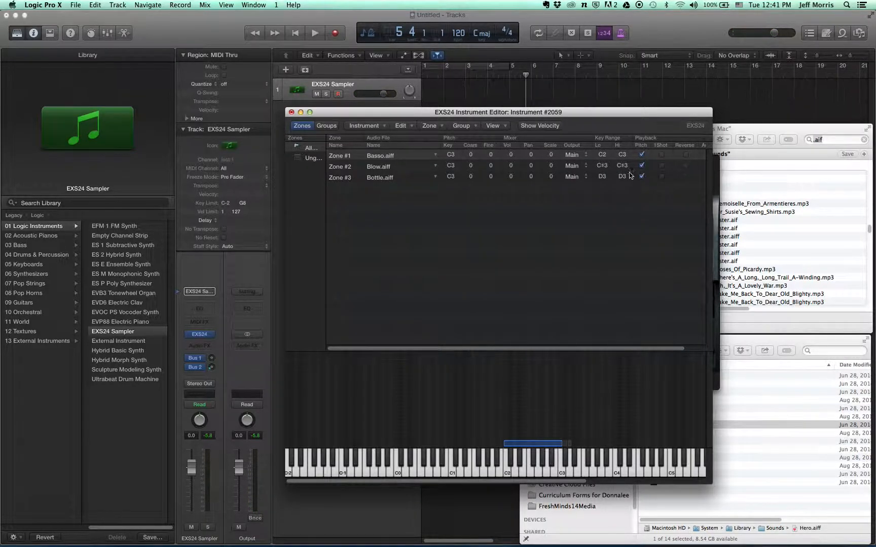
# Turn off the Pitch option for the Basso.aiff zone and play several keys between C2 and C3
pyautogui.click(641, 156)
pyautogui.click(538, 467)
pyautogui.click(530, 466)
pyautogui.click(524, 466)
pyautogui.click(540, 473)
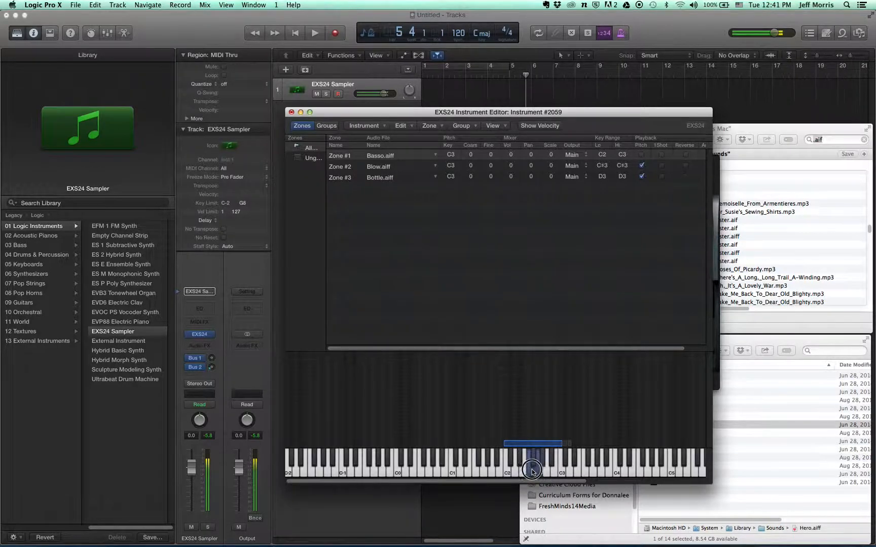
pyautogui.click(547, 459)
pyautogui.click(533, 464)
pyautogui.click(539, 469)
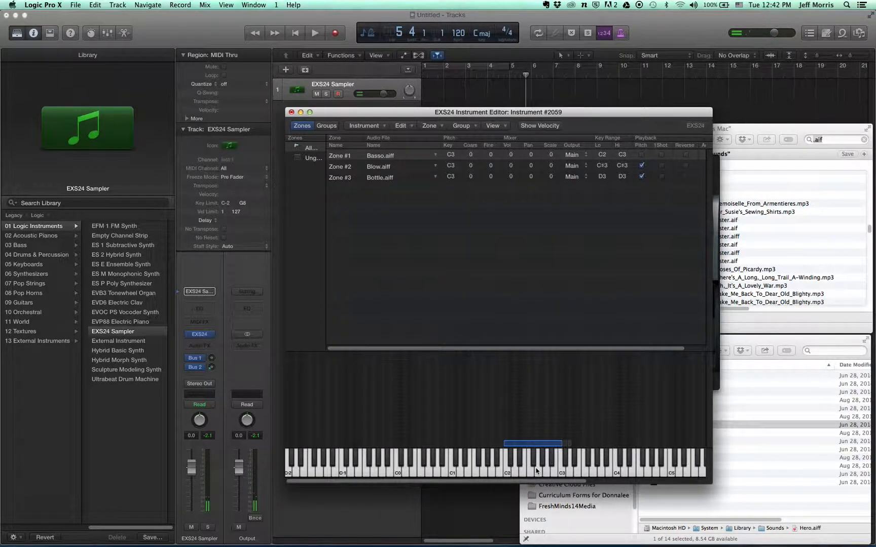
# Move the Basso.aiff zone down an octave so its key range spans C1 to C2
pyautogui.click(534, 444)
pyautogui.moveTo(561, 444); pyautogui.dragTo(516, 443)
pyautogui.click(507, 444)
pyautogui.click(504, 467)
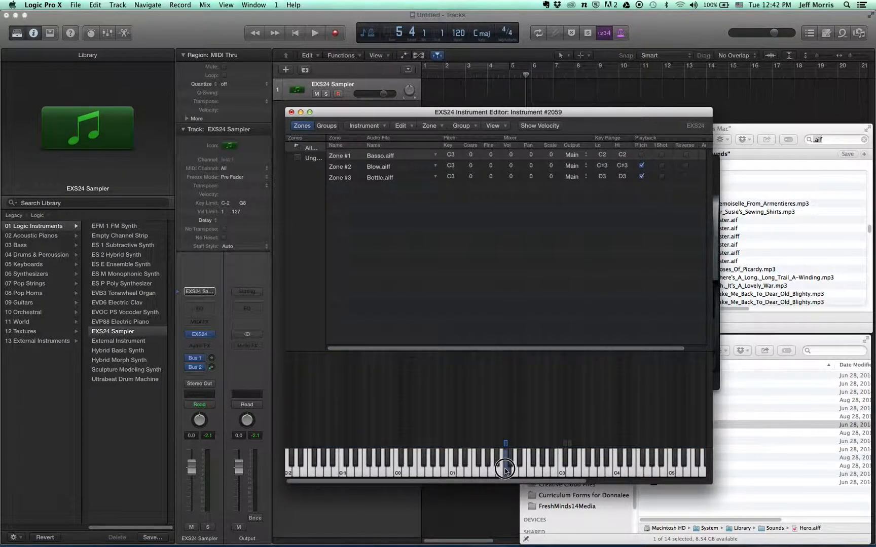
pyautogui.click(505, 444)
pyautogui.moveTo(505, 444); pyautogui.dragTo(451, 442)
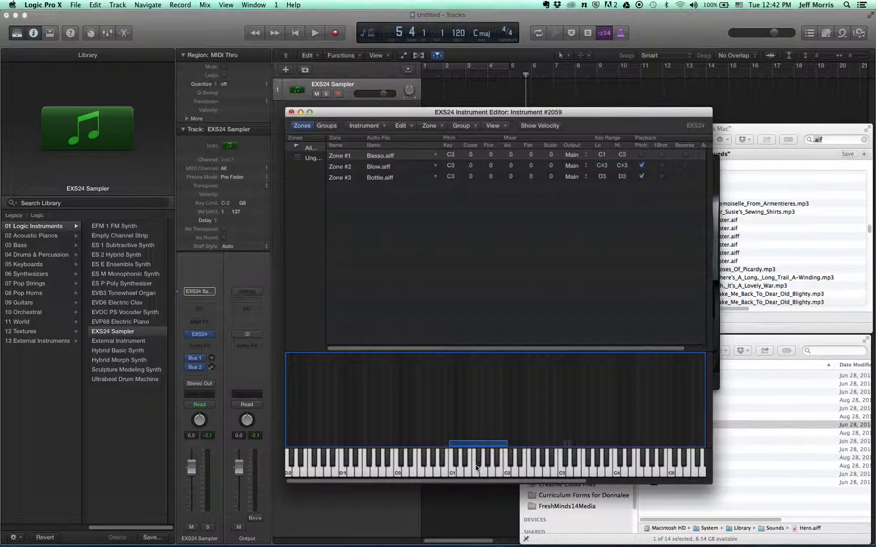
# Turn the Basso.aiff zone's Pitch option back on and audition several keys from C1 to C2
pyautogui.click(642, 155)
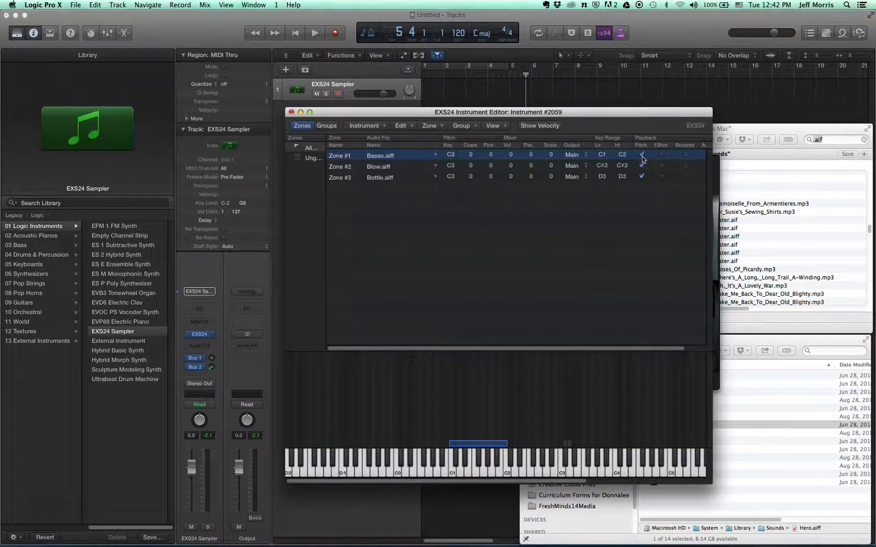
pyautogui.click(479, 471)
pyautogui.click(475, 471)
pyautogui.click(469, 472)
pyautogui.click(478, 471)
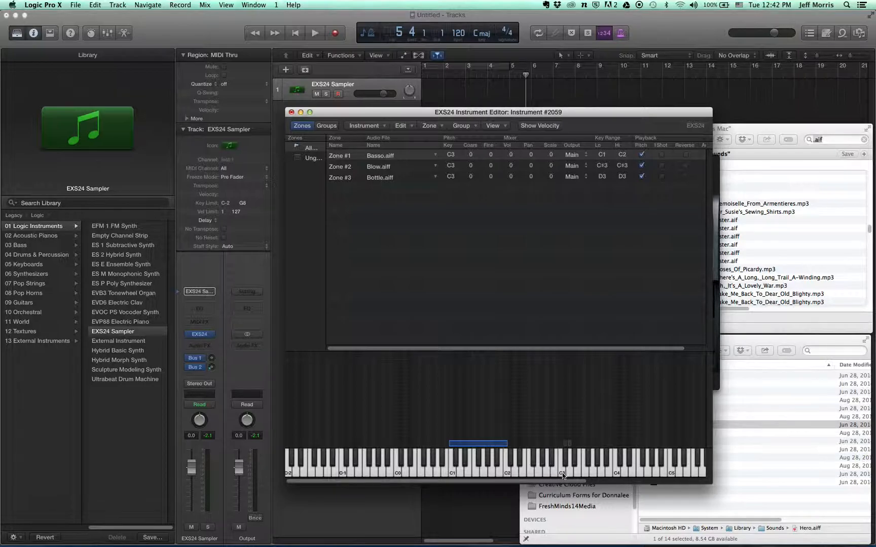
pyautogui.click(507, 475)
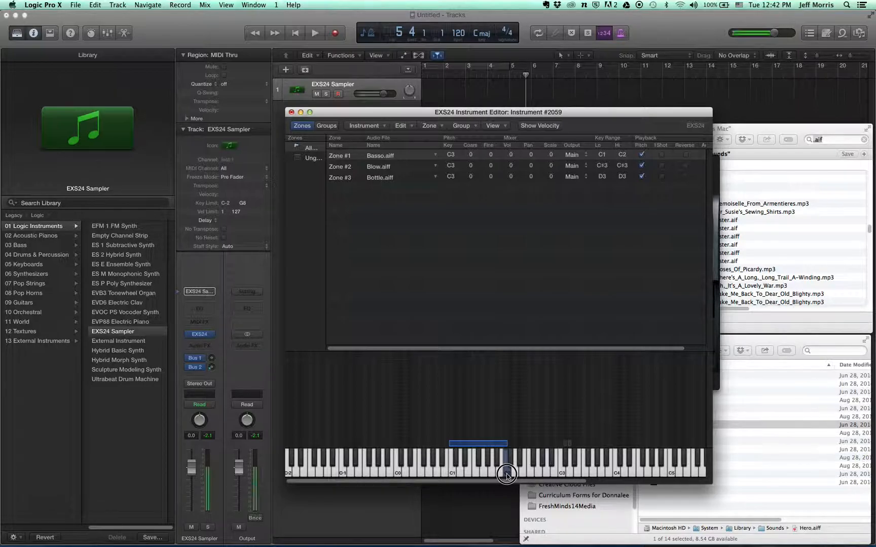
pyautogui.click(507, 475)
pyautogui.click(453, 475)
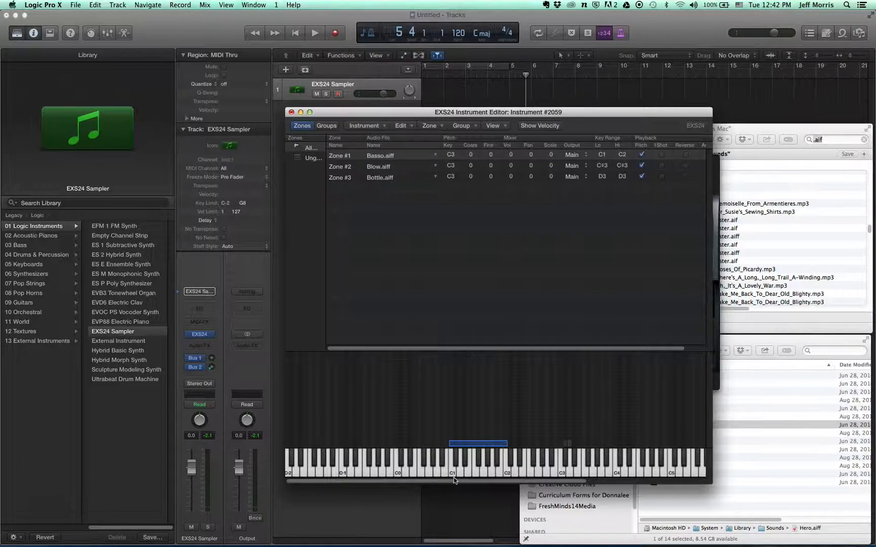
# Set the Basso.aiff zone's root key to C1 and audition keys within the C1 to C2 range
pyautogui.moveTo(448, 159)
pyautogui.mouseDown()
pyautogui.moveTo(453, 165)
pyautogui.moveTo(451, 155)
pyautogui.mouseUp()
pyautogui.click(452, 472)
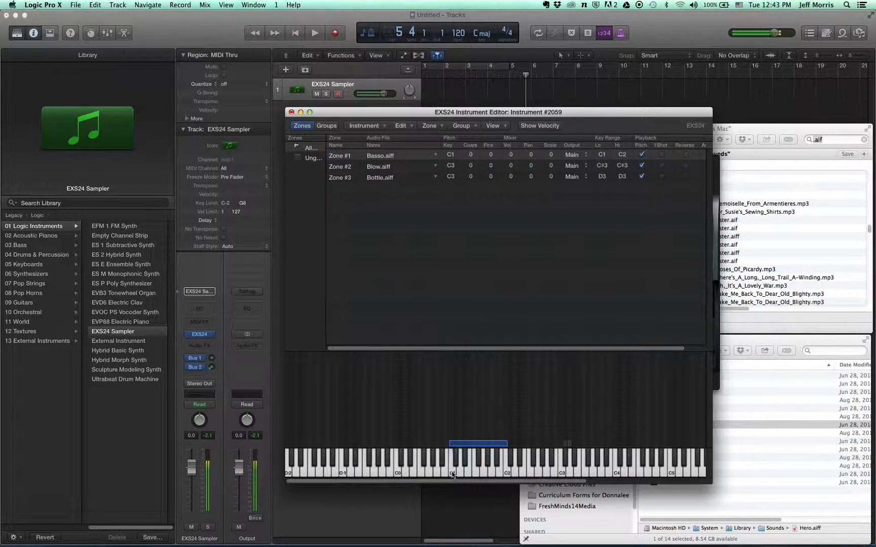
pyautogui.click(497, 472)
pyautogui.moveTo(497, 472); pyautogui.dragTo(477, 474)
# Raise the Basso.aiff zone's root key to E5 and audition the resulting pitch on several keys
pyautogui.moveTo(452, 156); pyautogui.dragTo(453, 152)
pyautogui.click(487, 474)
pyautogui.moveTo(451, 154)
pyautogui.mouseDown()
pyautogui.moveTo(454, 133)
pyautogui.moveTo(453, 154)
pyautogui.mouseUp()
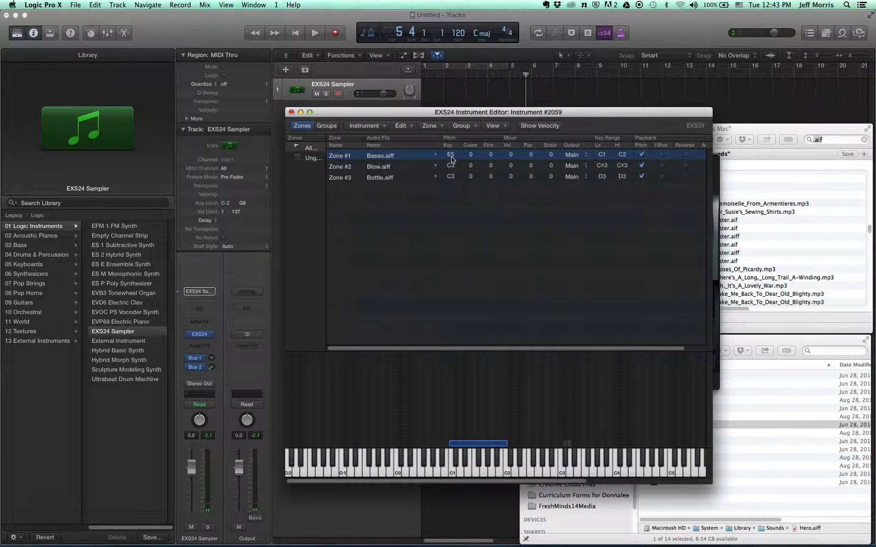
pyautogui.click(474, 469)
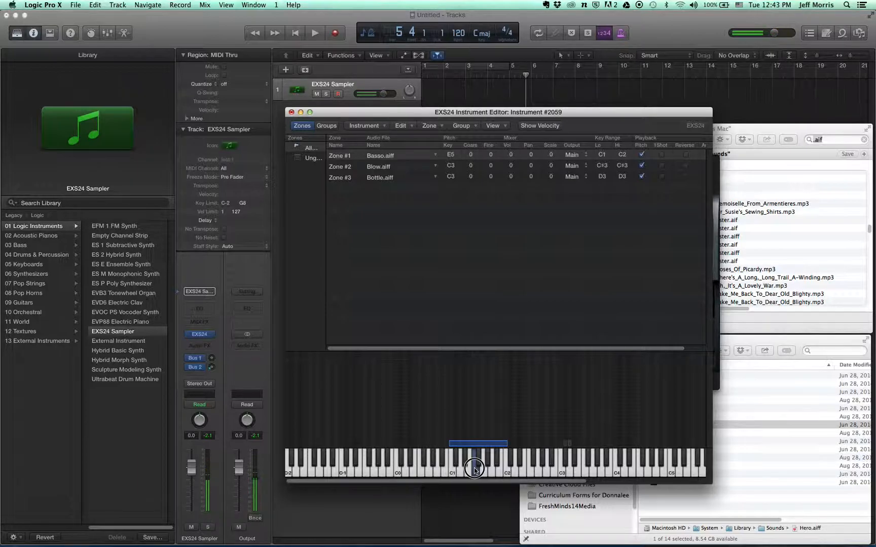
pyautogui.moveTo(468, 468); pyautogui.dragTo(489, 467)
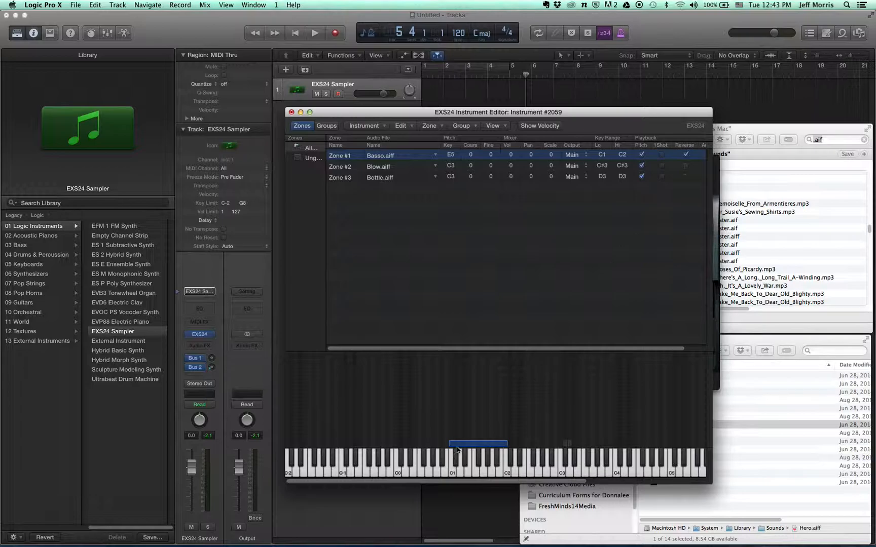
# Audition the Basso.aiff zone with reverse playback on and set its root key to D4
pyautogui.click(495, 462)
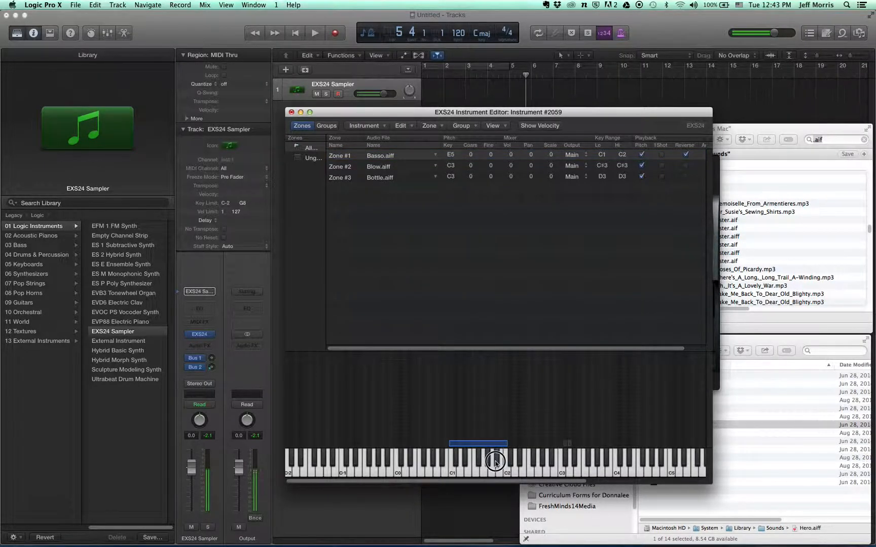
pyautogui.moveTo(450, 154); pyautogui.dragTo(451, 163)
pyautogui.click(477, 463)
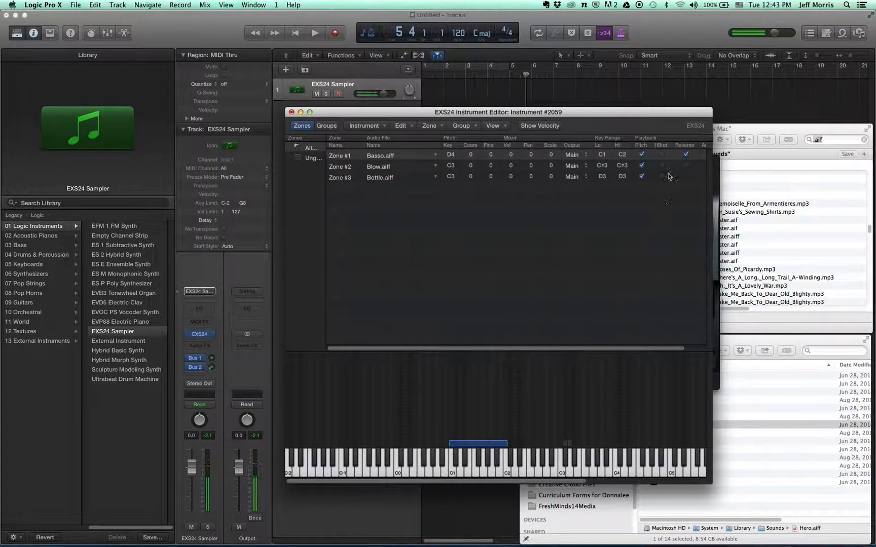
# Turn off reverse playback for the Basso.aiff zone and return its key range to C3 only
pyautogui.click(686, 155)
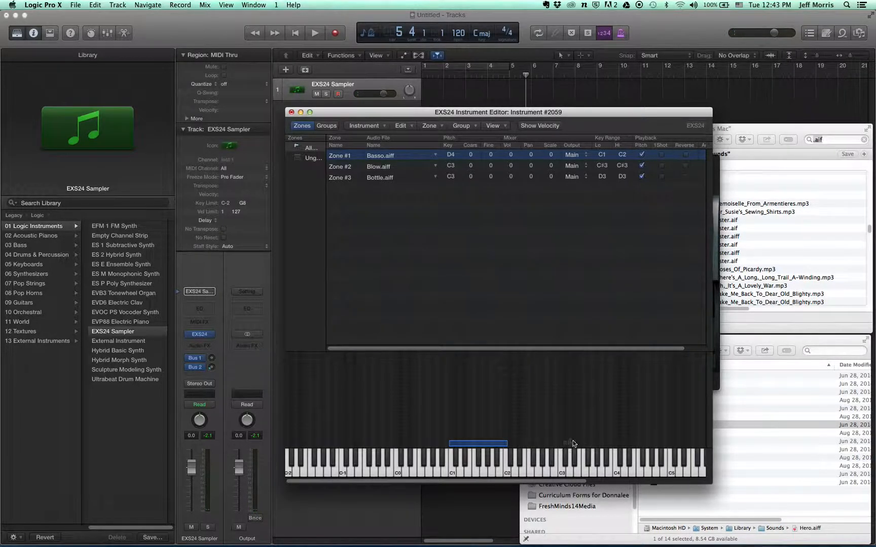
pyautogui.moveTo(503, 445); pyautogui.dragTo(562, 445)
pyautogui.moveTo(451, 446); pyautogui.dragTo(557, 449)
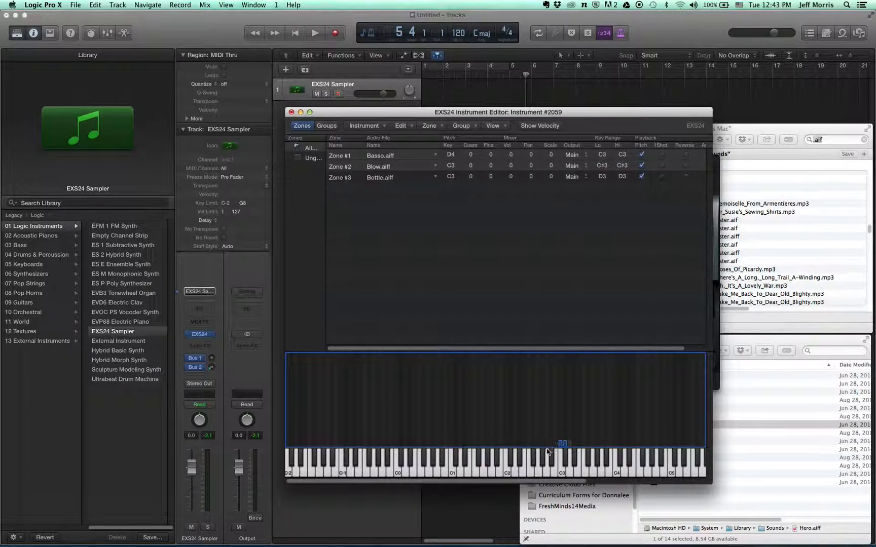
# Add Glass.aiff from the Sounds folder as a fourth zone with a key range of B2 to D3
pyautogui.click(734, 424)
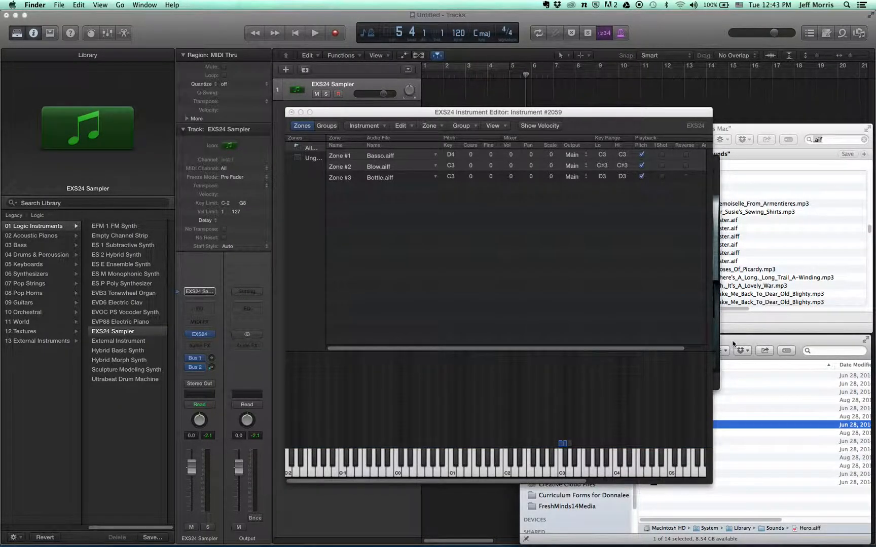
pyautogui.click(727, 370)
pyautogui.click(655, 417)
pyautogui.moveTo(655, 416); pyautogui.dragTo(513, 271)
pyautogui.click(467, 297)
pyautogui.moveTo(601, 188); pyautogui.dragTo(624, 224)
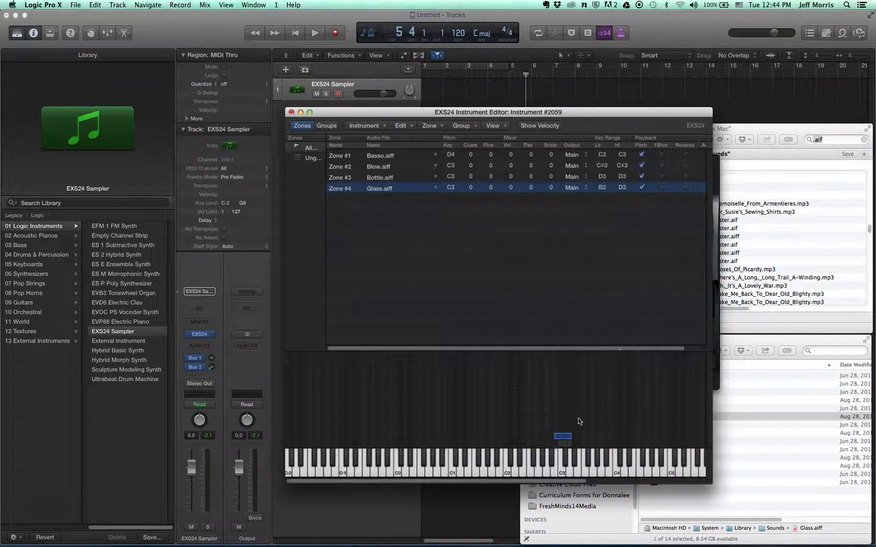
# Play the keys from C3 to D3 to audition Glass.aiff layered over the single-key zones
pyautogui.click(562, 461)
pyautogui.click(564, 460)
pyautogui.click(570, 463)
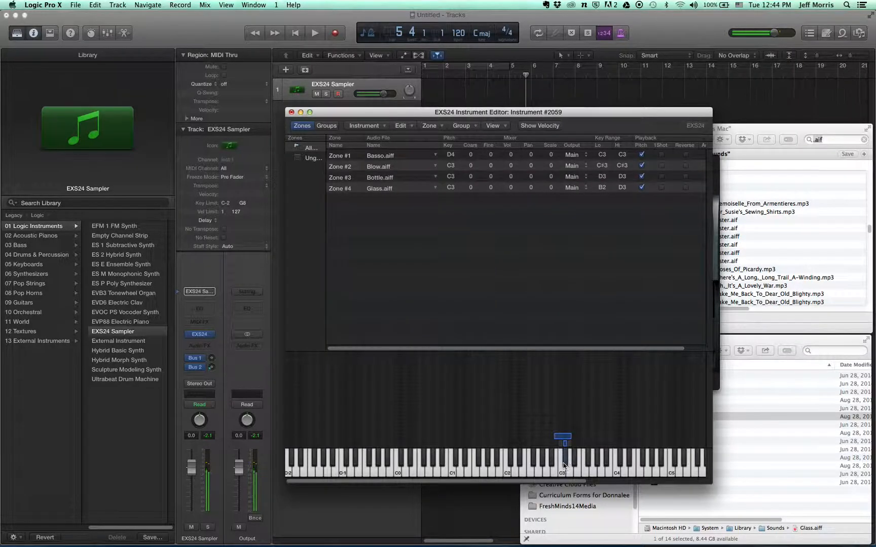
pyautogui.click(561, 469)
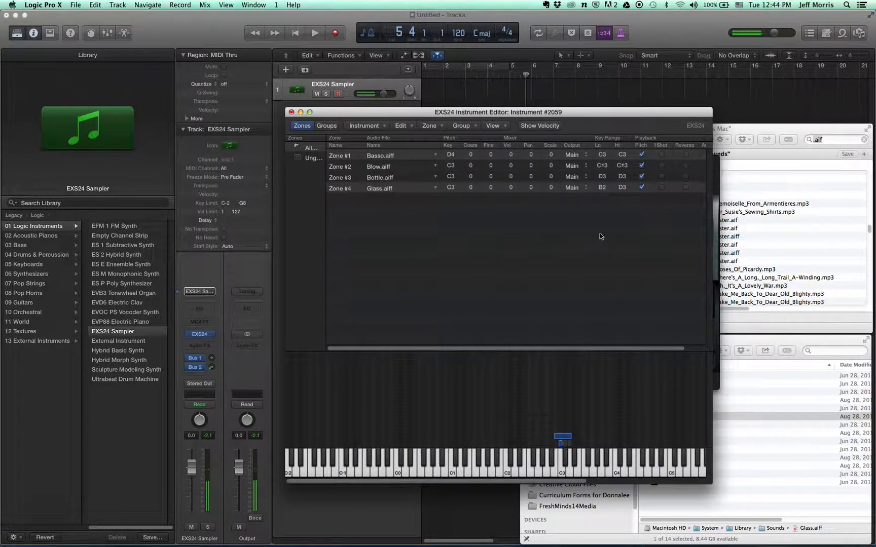
# Turn off the Pitch option for the Glass.aiff zone, re-enable it for Basso.aiff, and audition the layered keys
pyautogui.click(641, 187)
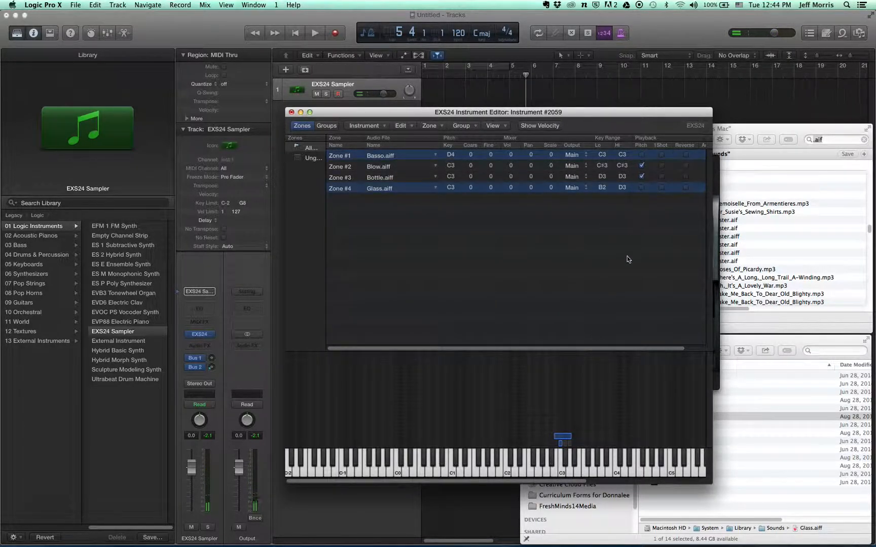
pyautogui.click(642, 155)
pyautogui.click(564, 467)
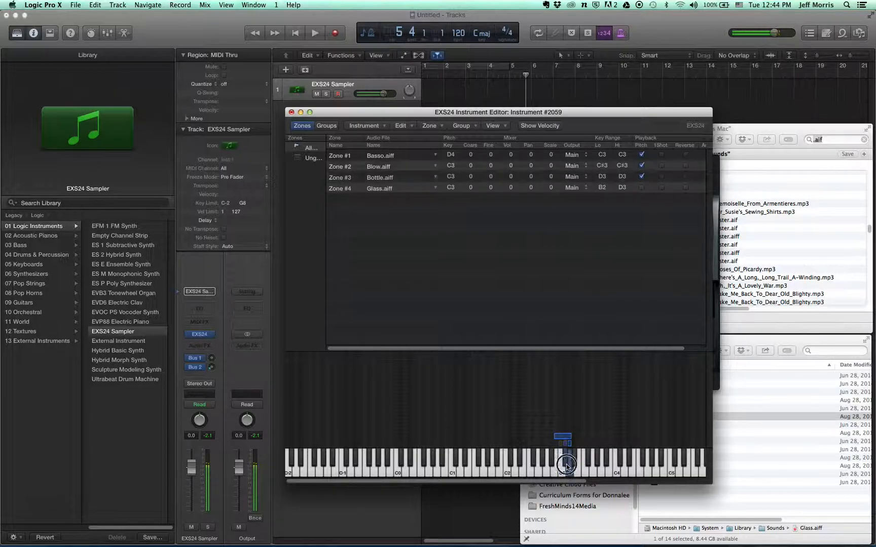
# Narrow the Glass.aiff zone's key range to D3 only and play D3 to audition it
pyautogui.click(566, 438)
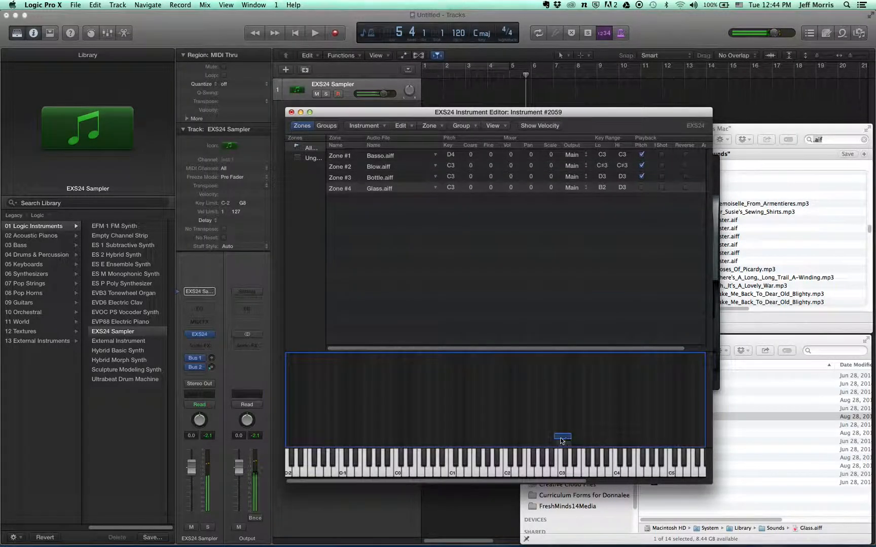
pyautogui.moveTo(555, 438); pyautogui.dragTo(569, 437)
pyautogui.click(569, 467)
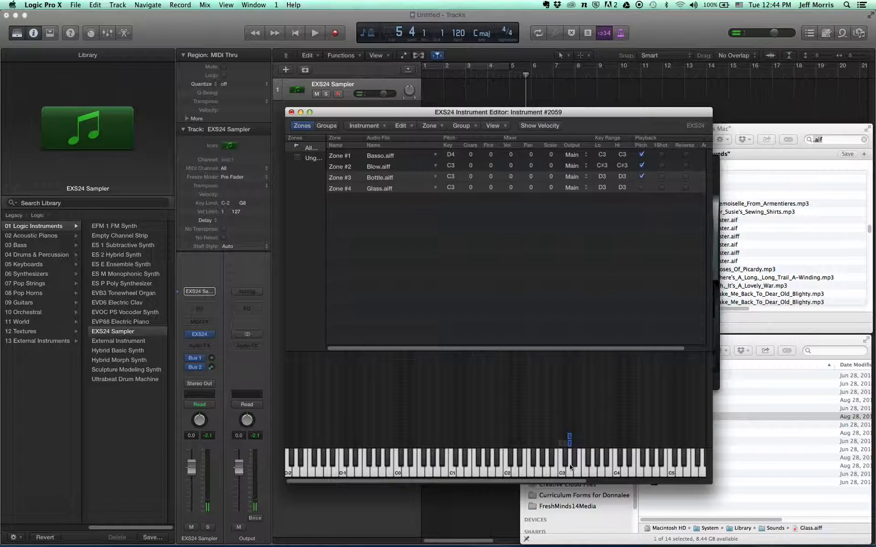
# Show the velocity ranges of the zones and select the Bottle.aiff zone on D3
pyautogui.click(540, 126)
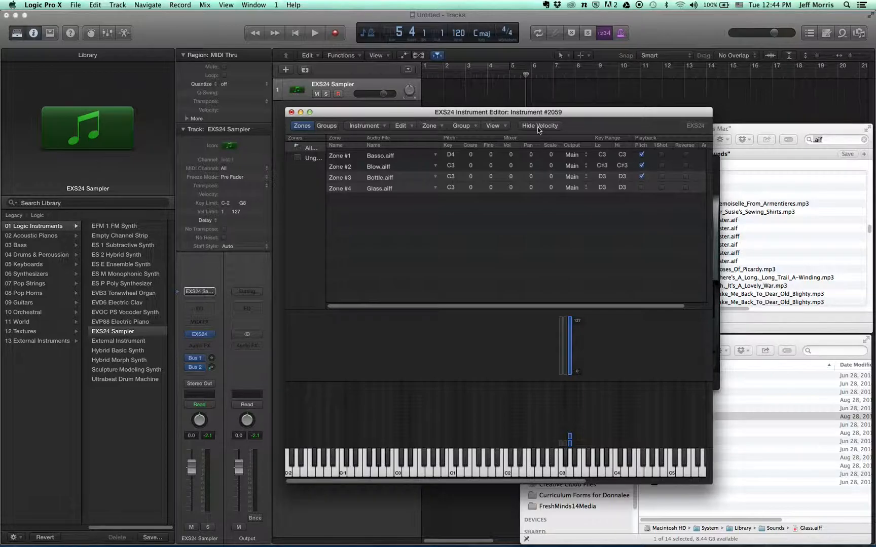
pyautogui.click(570, 420)
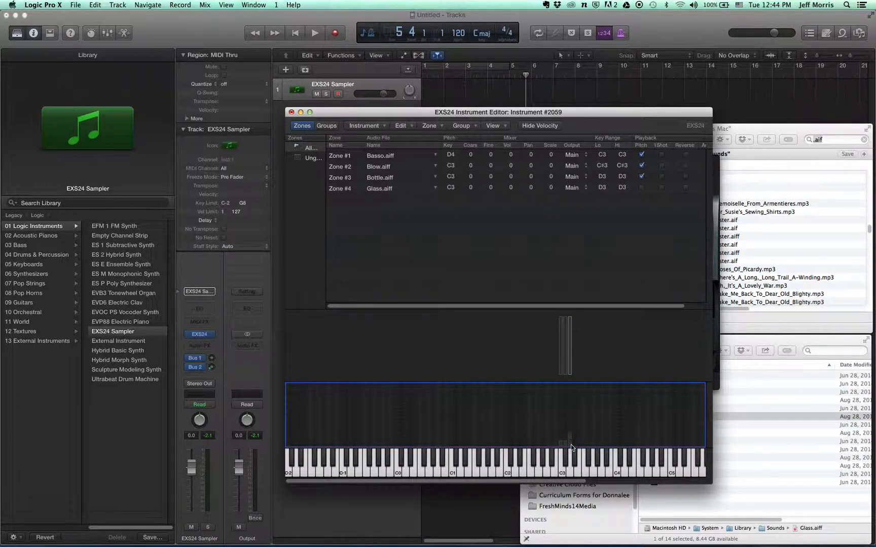
pyautogui.click(570, 445)
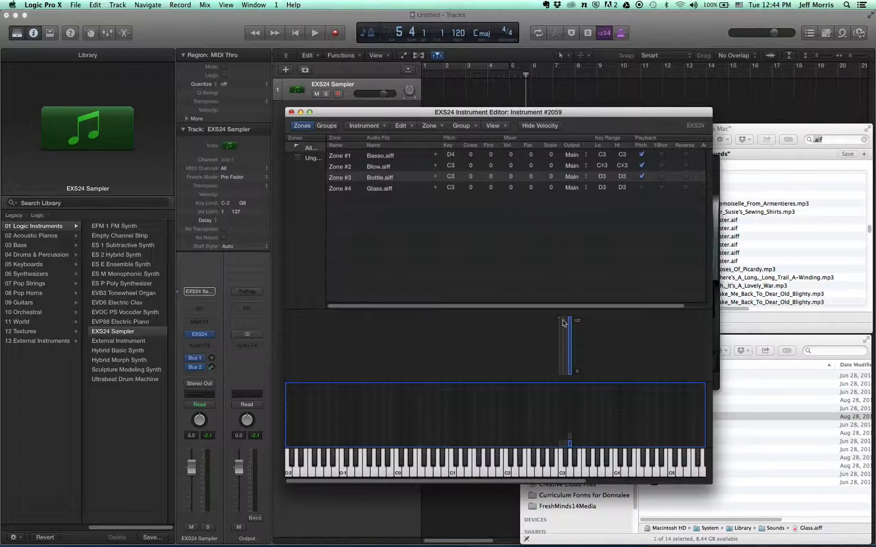
pyautogui.click(571, 319)
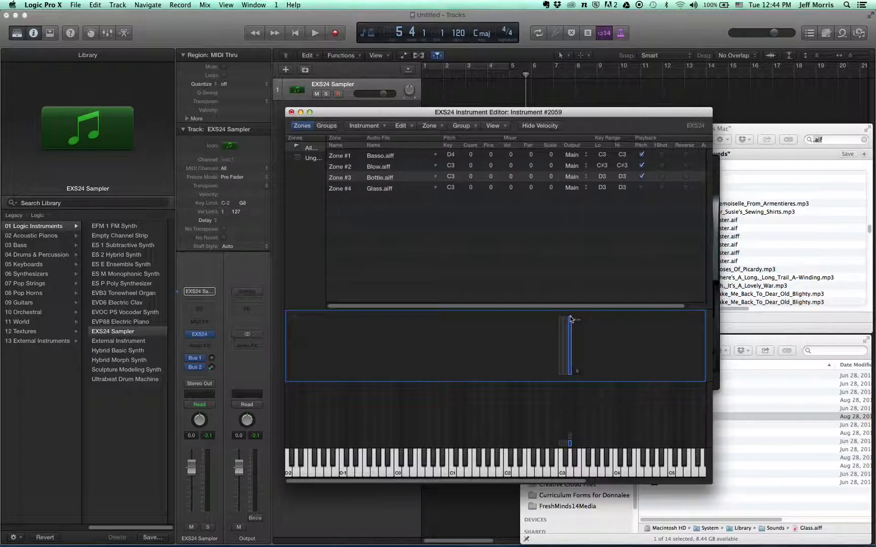
pyautogui.click(569, 375)
# Limit the Bottle.aiff zone's velocity range to 0–73 and play D3 to audition it
pyautogui.moveTo(571, 318); pyautogui.dragTo(571, 347)
pyautogui.click(571, 334)
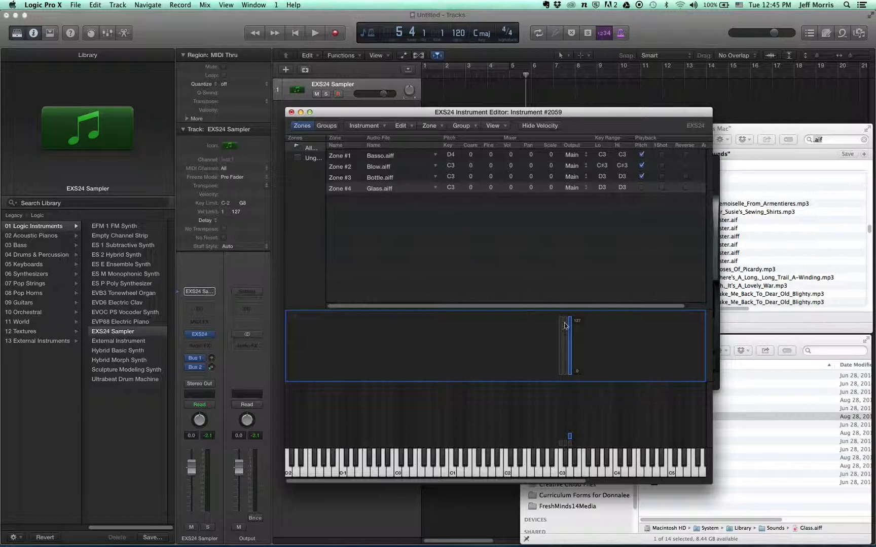
pyautogui.click(572, 373)
pyautogui.click(578, 352)
pyautogui.moveTo(578, 352)
pyautogui.mouseDown()
pyautogui.moveTo(567, 361)
pyautogui.moveTo(570, 350)
pyautogui.mouseUp()
pyautogui.click(570, 363)
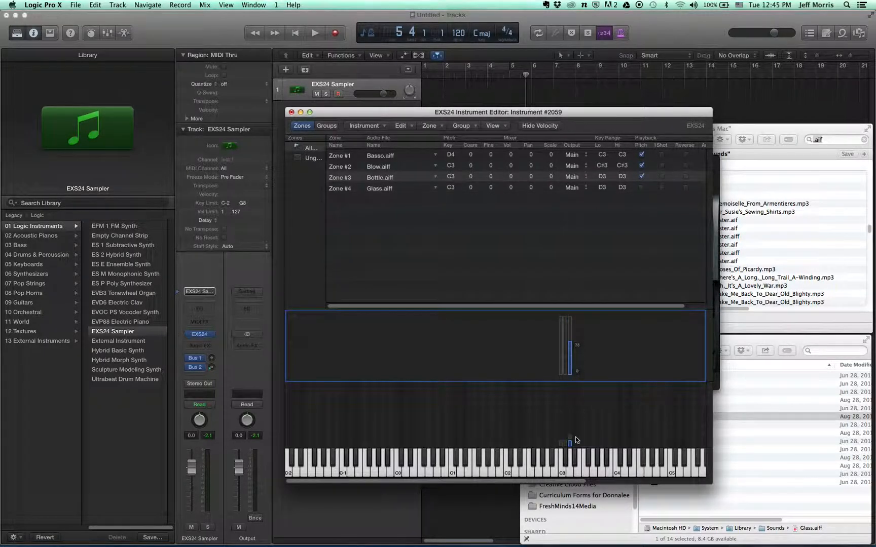
pyautogui.click(570, 475)
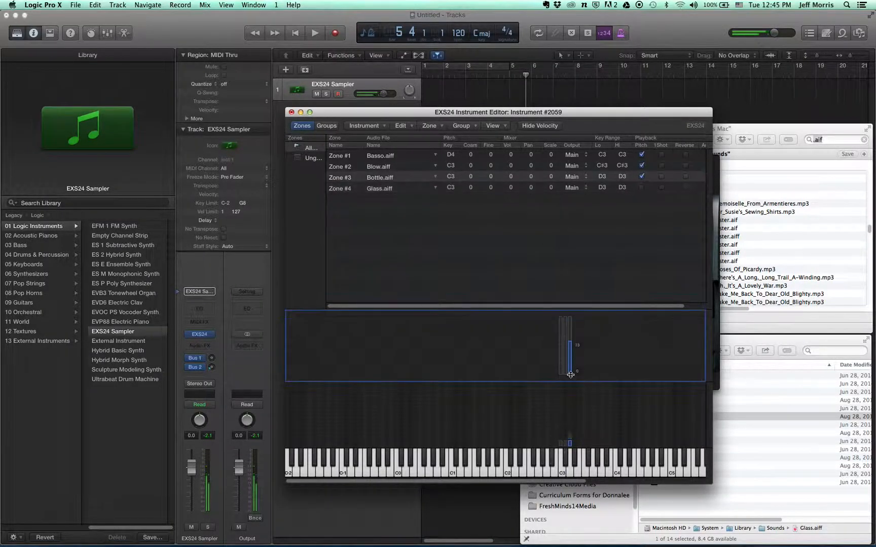
# Raise the Glass.aiff zone's lowest velocity to about 53, keeping its upper limit at 127
pyautogui.moveTo(570, 373); pyautogui.dragTo(569, 361)
pyautogui.click(571, 327)
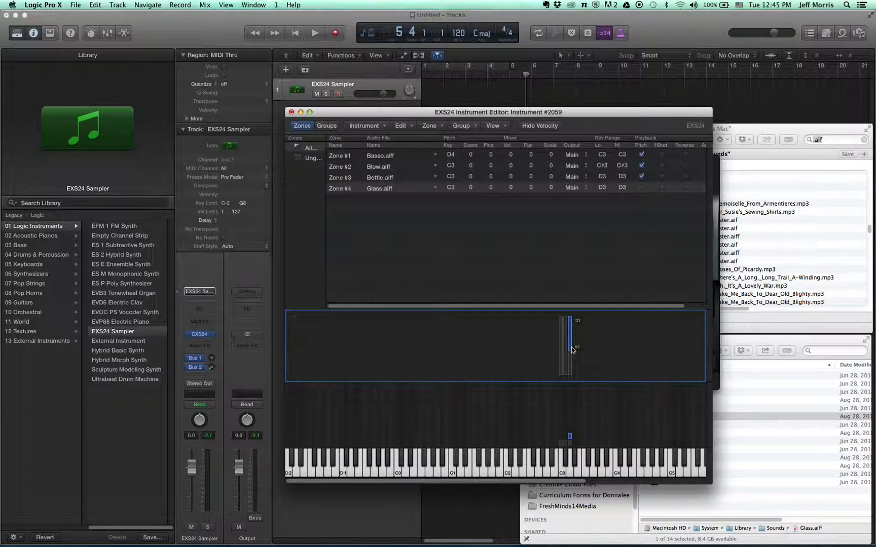
pyautogui.click(565, 351)
pyautogui.click(563, 351)
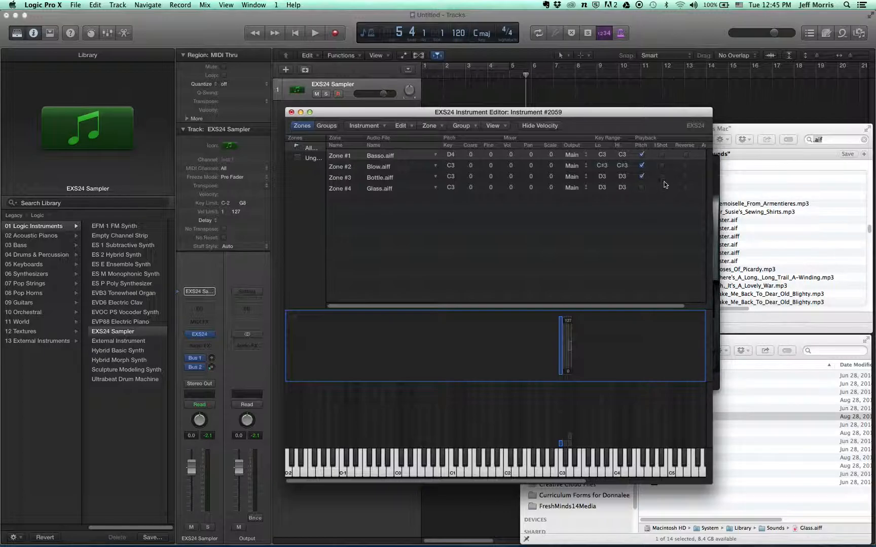
# Add the first numbered Master.aif recording from the Finder search results to the instrument as a fifth zone
pyautogui.click(740, 134)
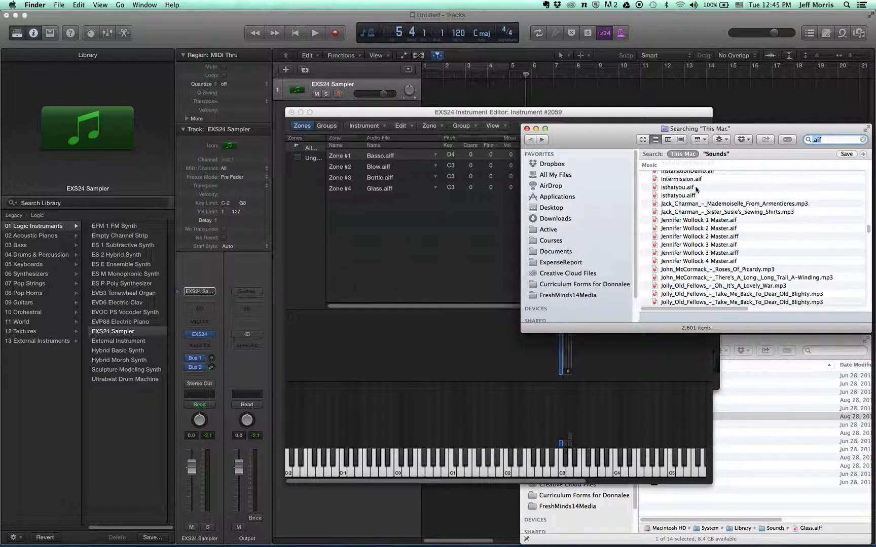
pyautogui.moveTo(654, 222); pyautogui.dragTo(374, 216)
pyautogui.click(397, 112)
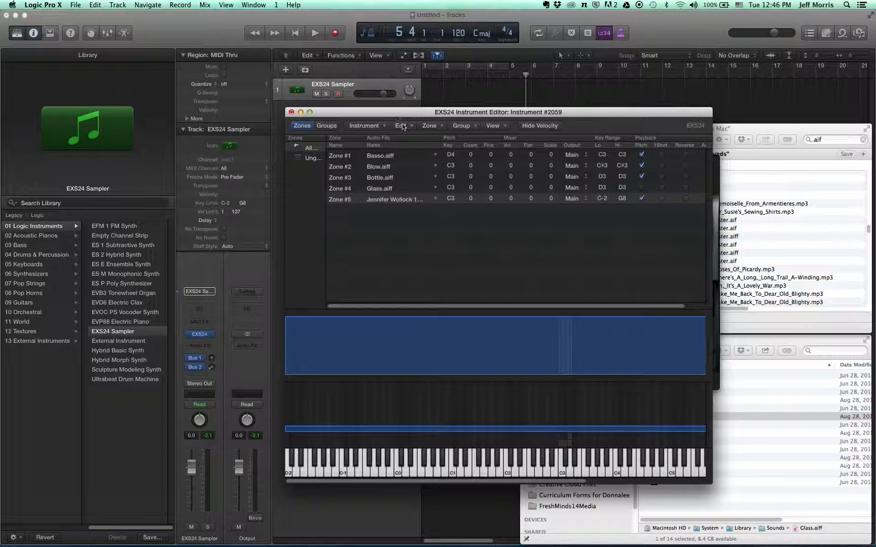
pyautogui.click(507, 350)
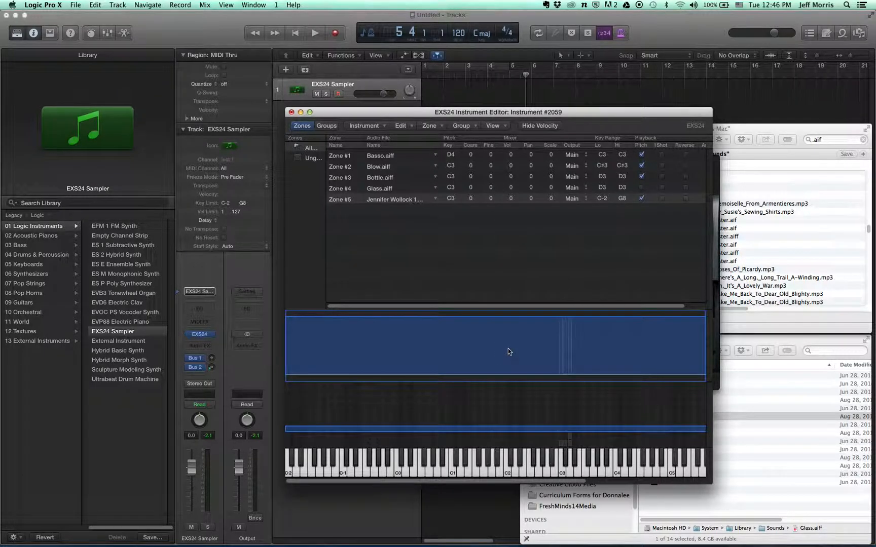
# Restrict Zone #5 to key C1, turn off its Pitch option, and play C1 to audition it
pyautogui.moveTo(602, 199); pyautogui.dragTo(630, 216)
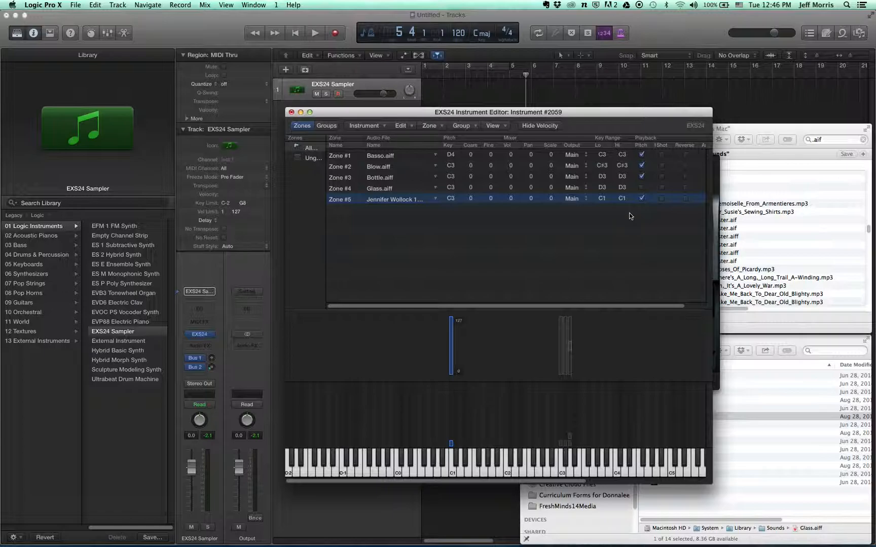
pyautogui.click(642, 198)
pyautogui.click(642, 199)
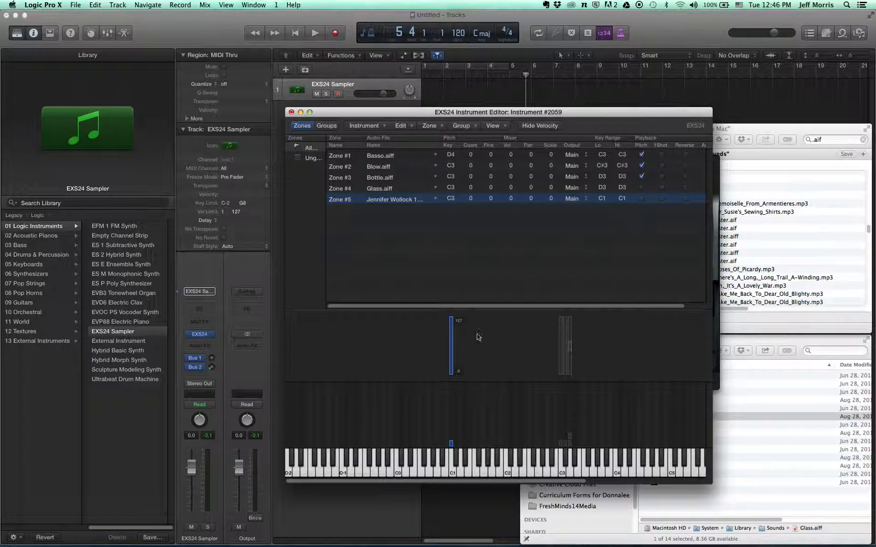
pyautogui.click(452, 470)
pyautogui.click(451, 469)
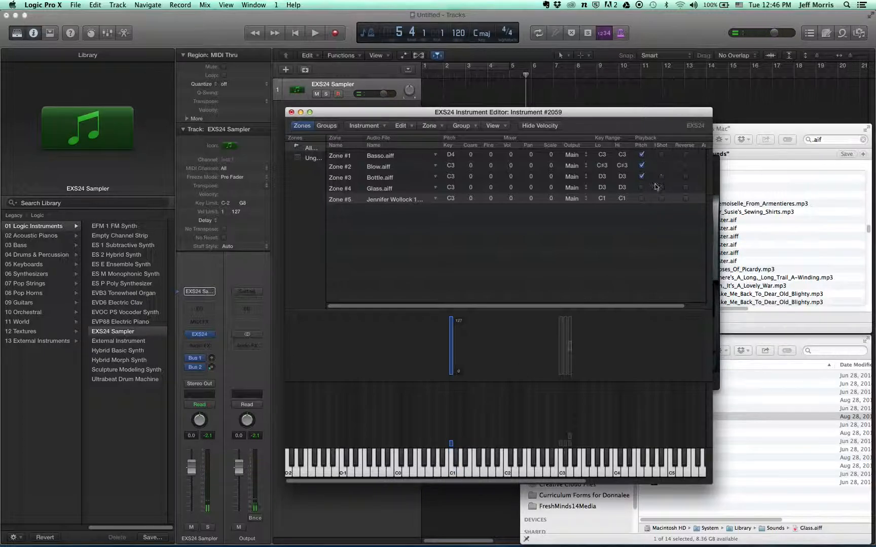
# Enable the 1Shot option for Zone #5 and audition C1 together with the keys around C3
pyautogui.click(661, 199)
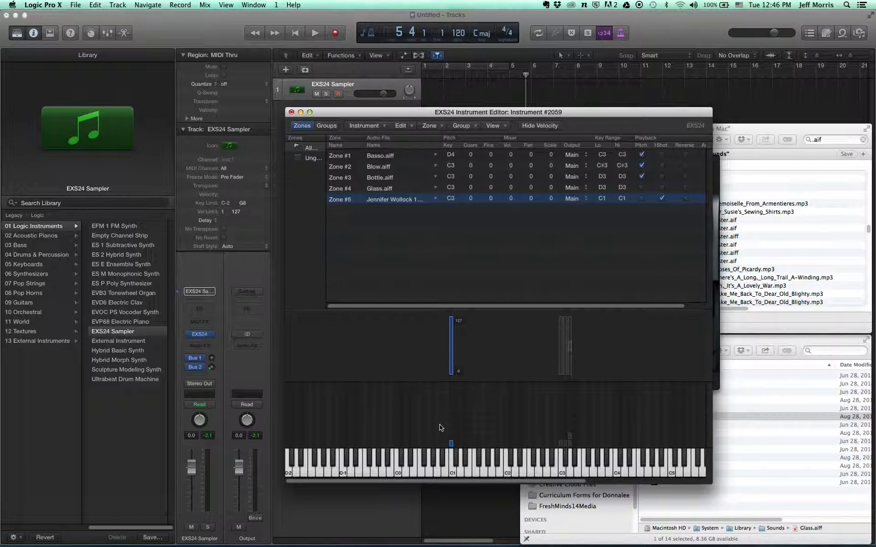
pyautogui.click(454, 473)
pyautogui.click(567, 460)
pyautogui.click(561, 464)
pyautogui.click(566, 460)
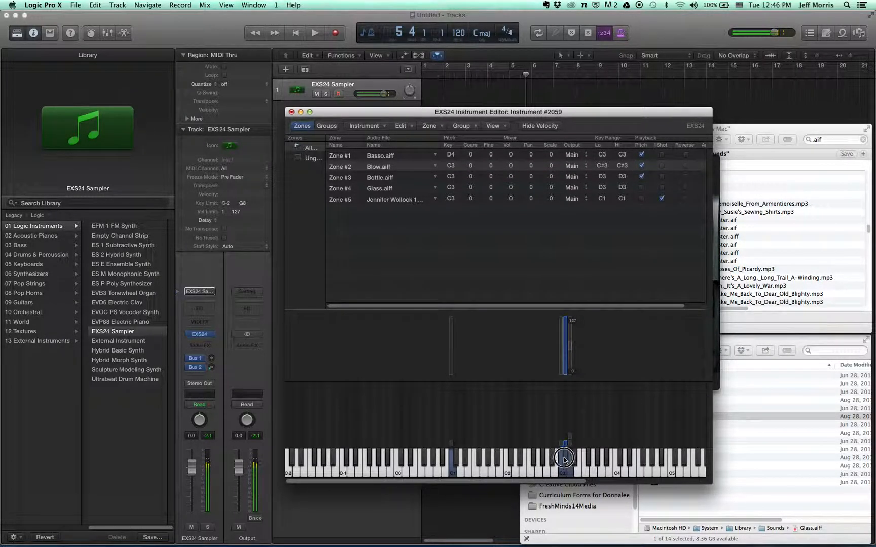
pyautogui.click(452, 465)
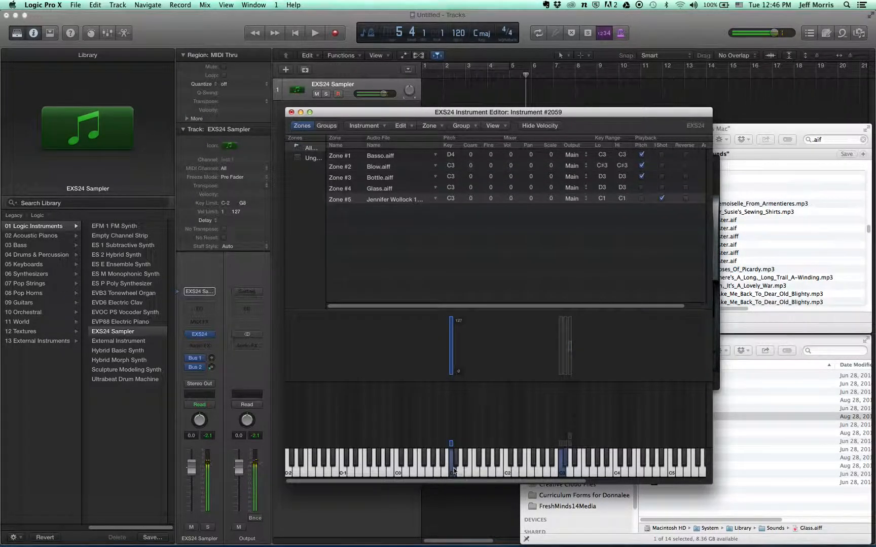
pyautogui.click(566, 463)
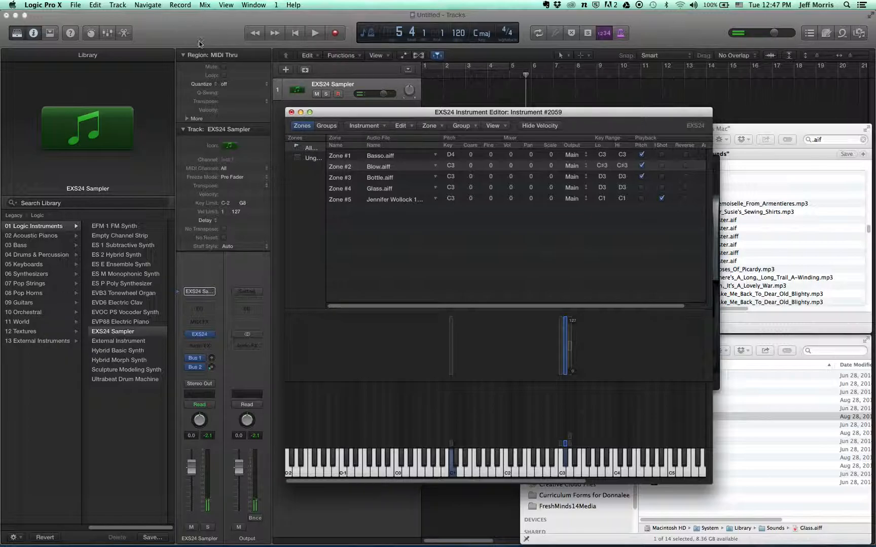
pyautogui.click(384, 125)
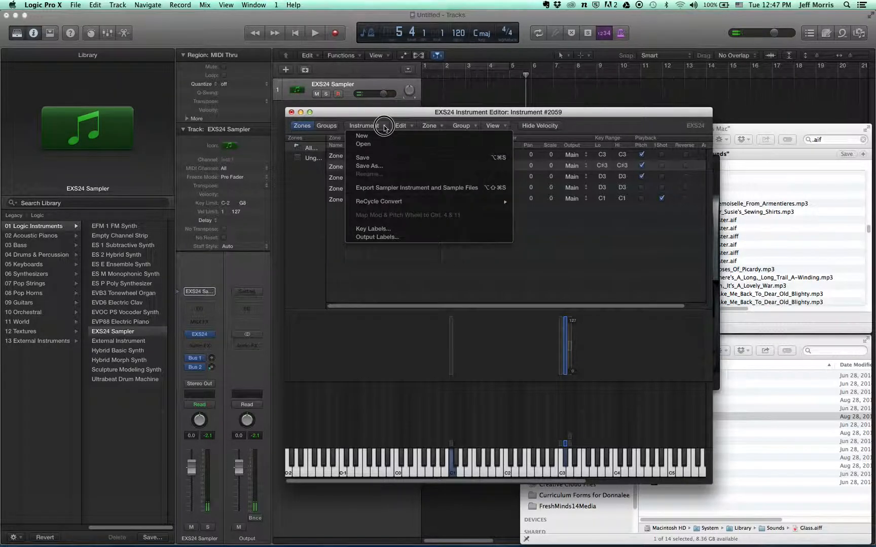
pyautogui.click(382, 159)
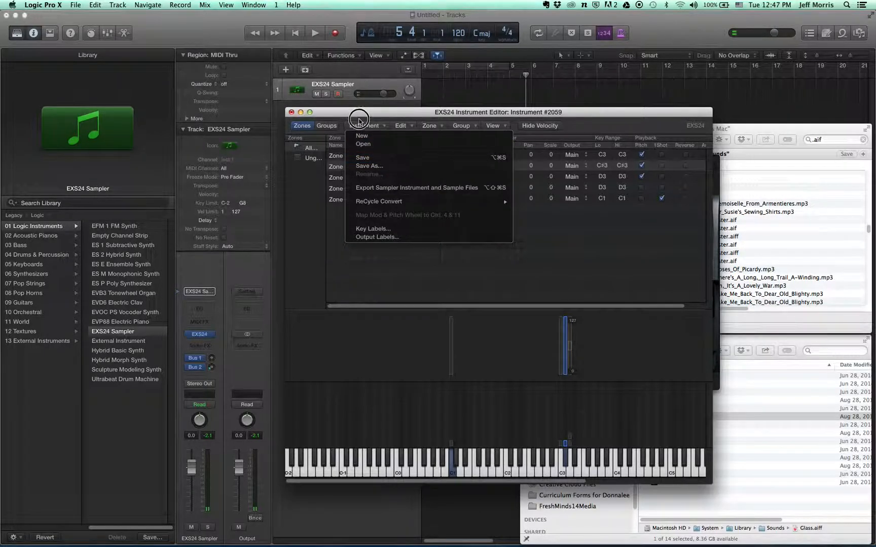
pyautogui.click(738, 342)
pyautogui.click(766, 341)
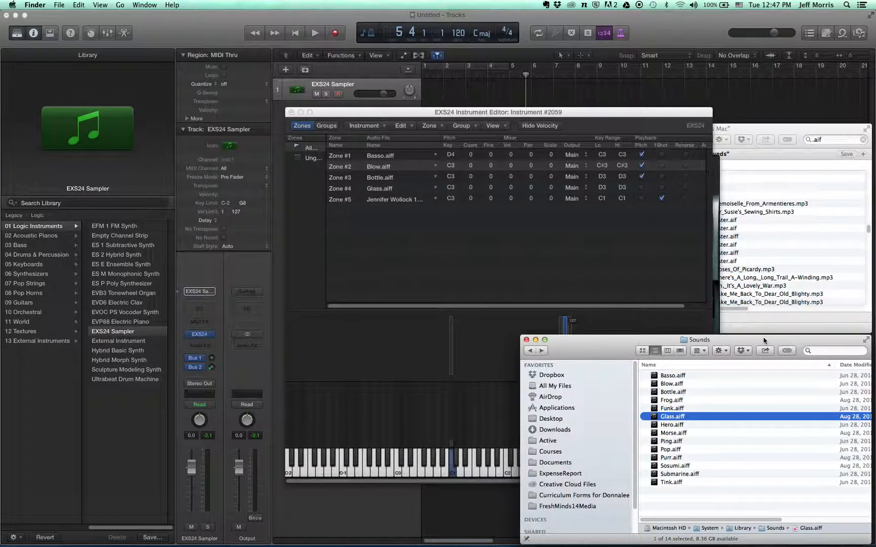
pyautogui.click(600, 114)
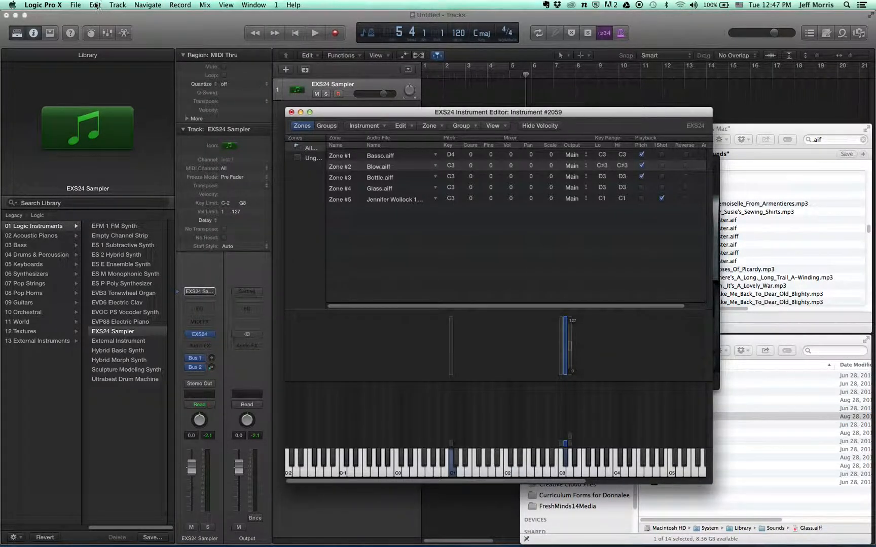
# Start saving the Logic project and name it MySamplerProject
pyautogui.click(78, 5)
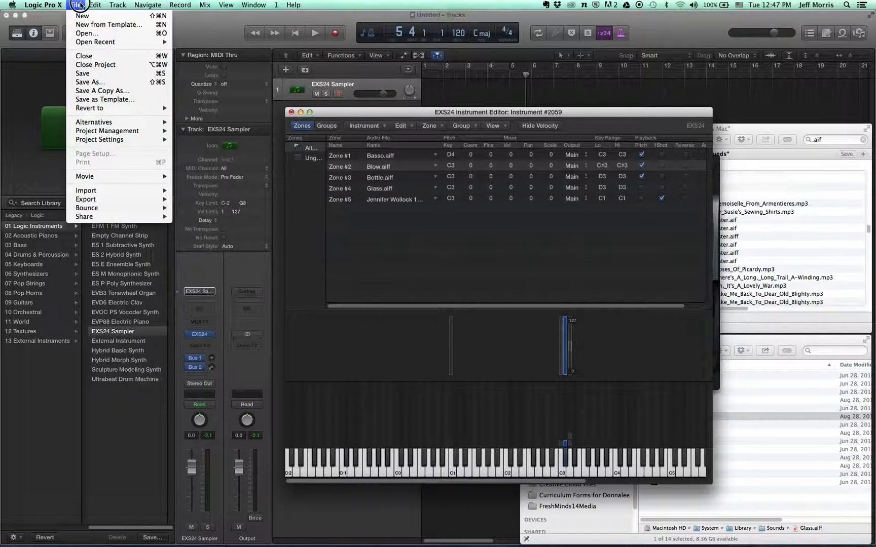
pyautogui.click(95, 6)
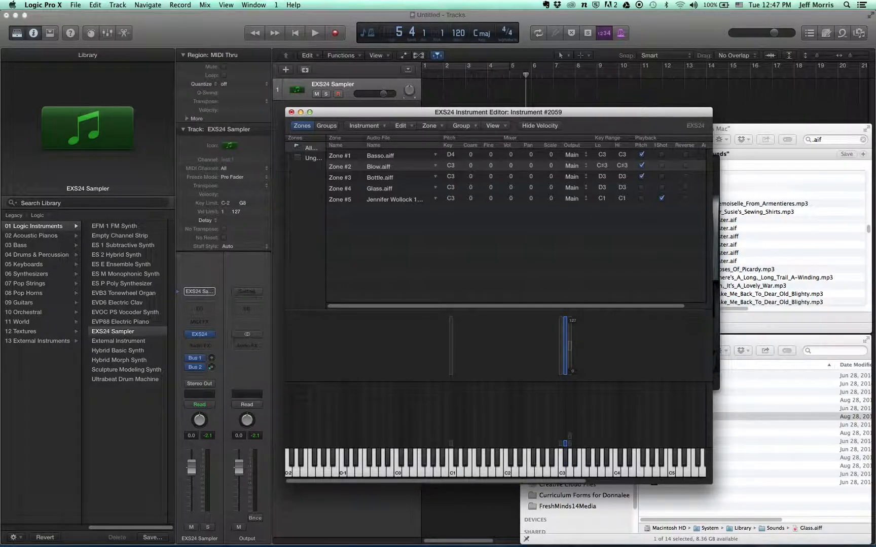
pyautogui.click(142, 19)
pyautogui.click(79, 6)
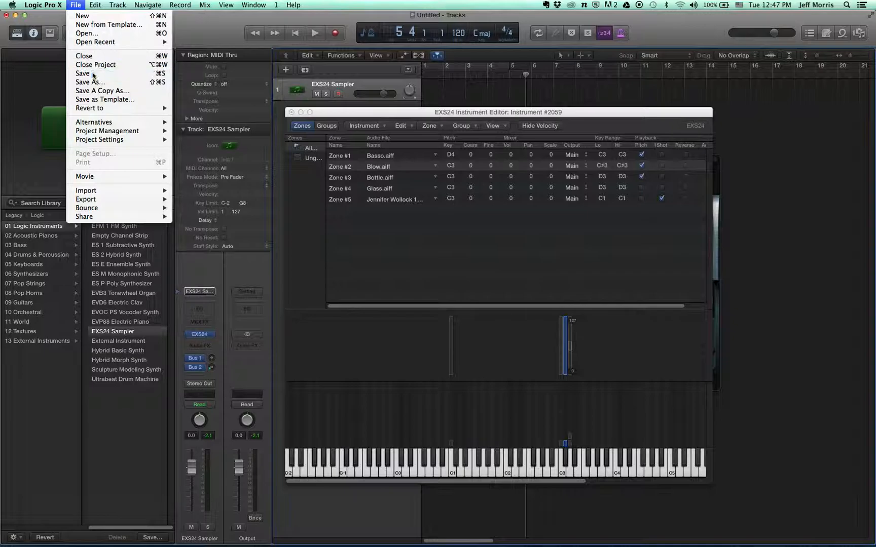
pyautogui.click(90, 74)
pyautogui.click(468, 279)
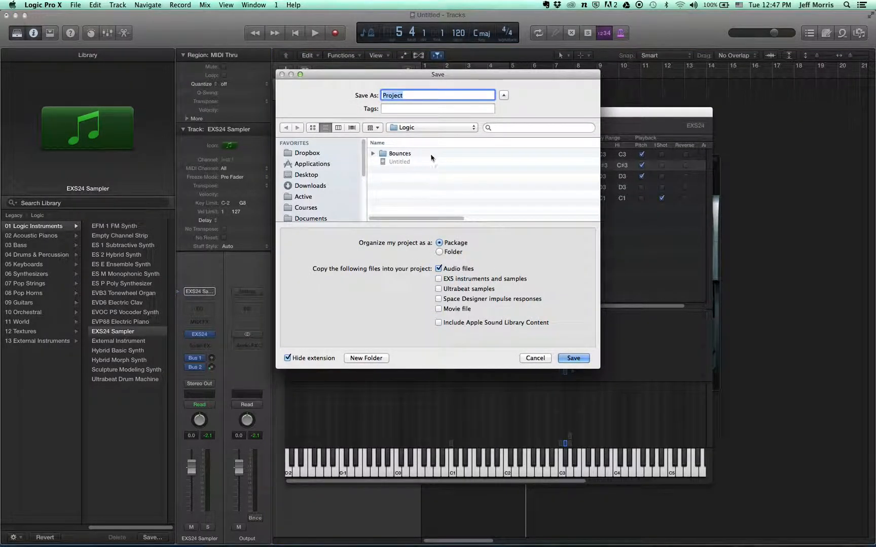
pyautogui.click(386, 95)
pyautogui.write('MySampler')
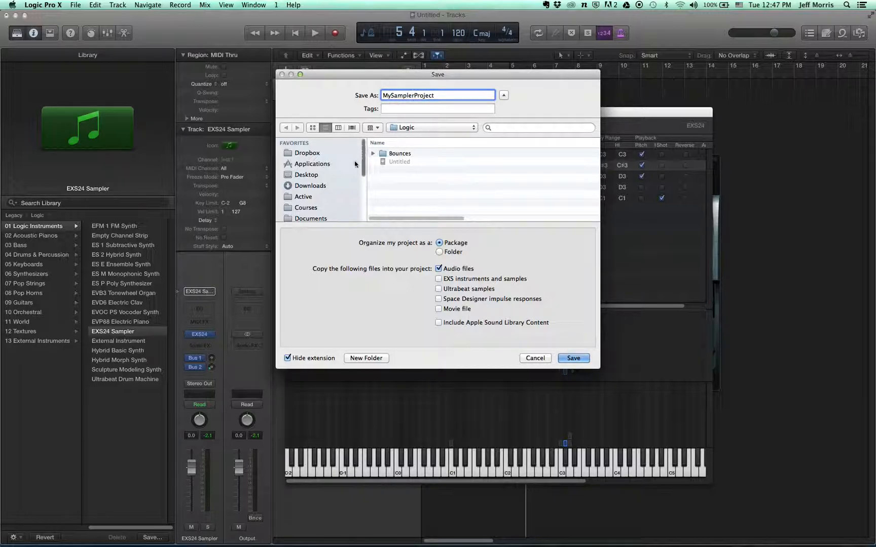
# Save the project to the Desktop as a package, copying audio files and EXS instruments and samples into it
pyautogui.click(316, 175)
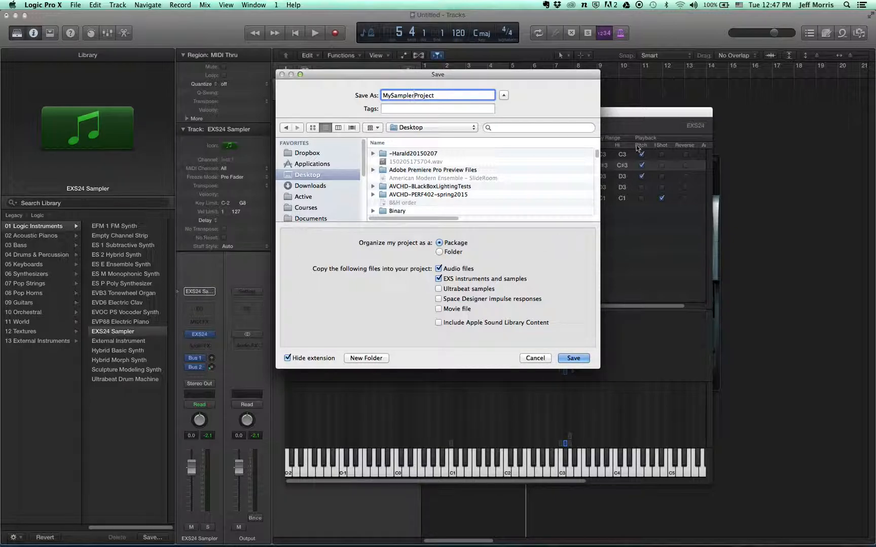
pyautogui.moveTo(634, 113); pyautogui.dragTo(736, 446)
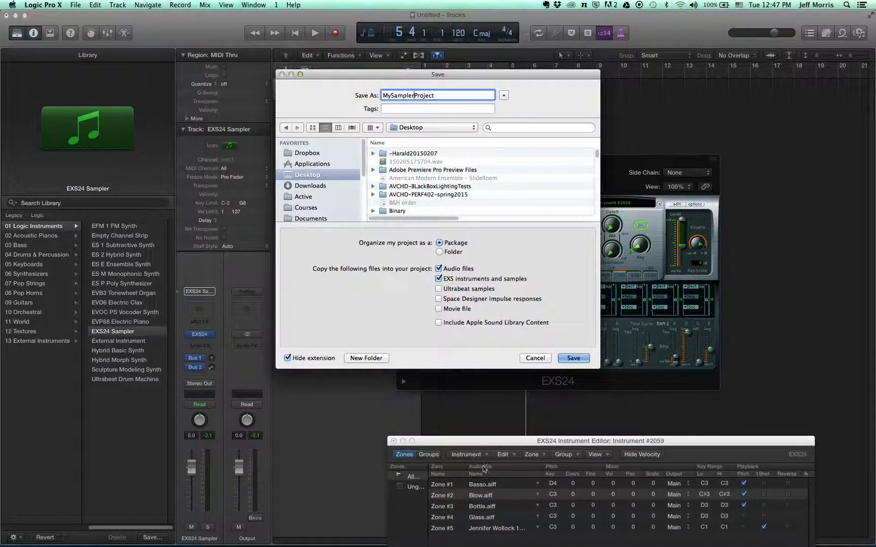
pyautogui.moveTo(494, 441); pyautogui.dragTo(512, 161)
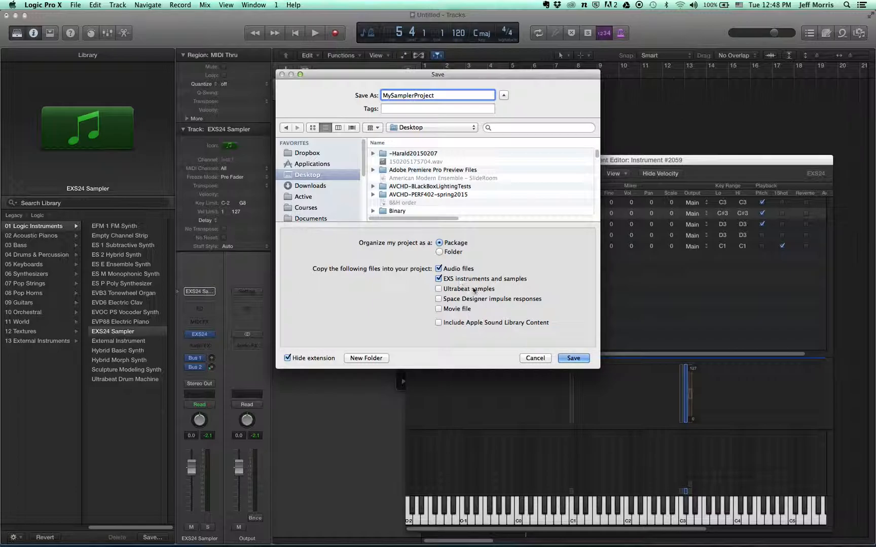
pyautogui.click(569, 358)
pyautogui.click(520, 135)
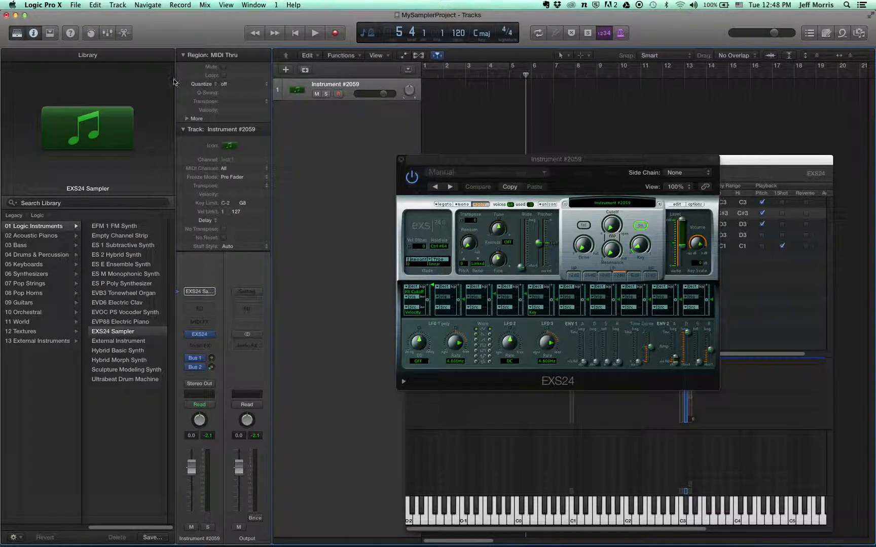